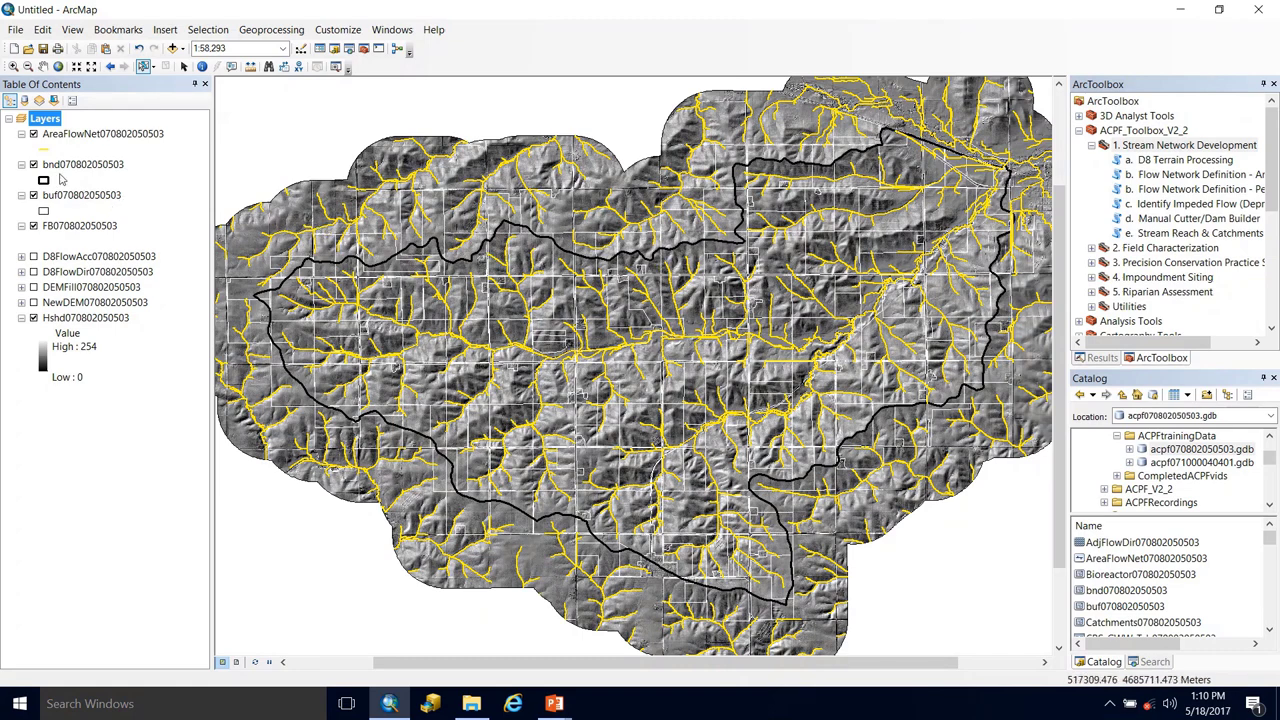
Step: Hide the AreaFlowNet layer and launch b. Flow Network Definition - Peuker Douglas
{"action": "left_click", "coordinate": [34, 134]}
{"action": "left_click", "coordinate": [21, 134]}
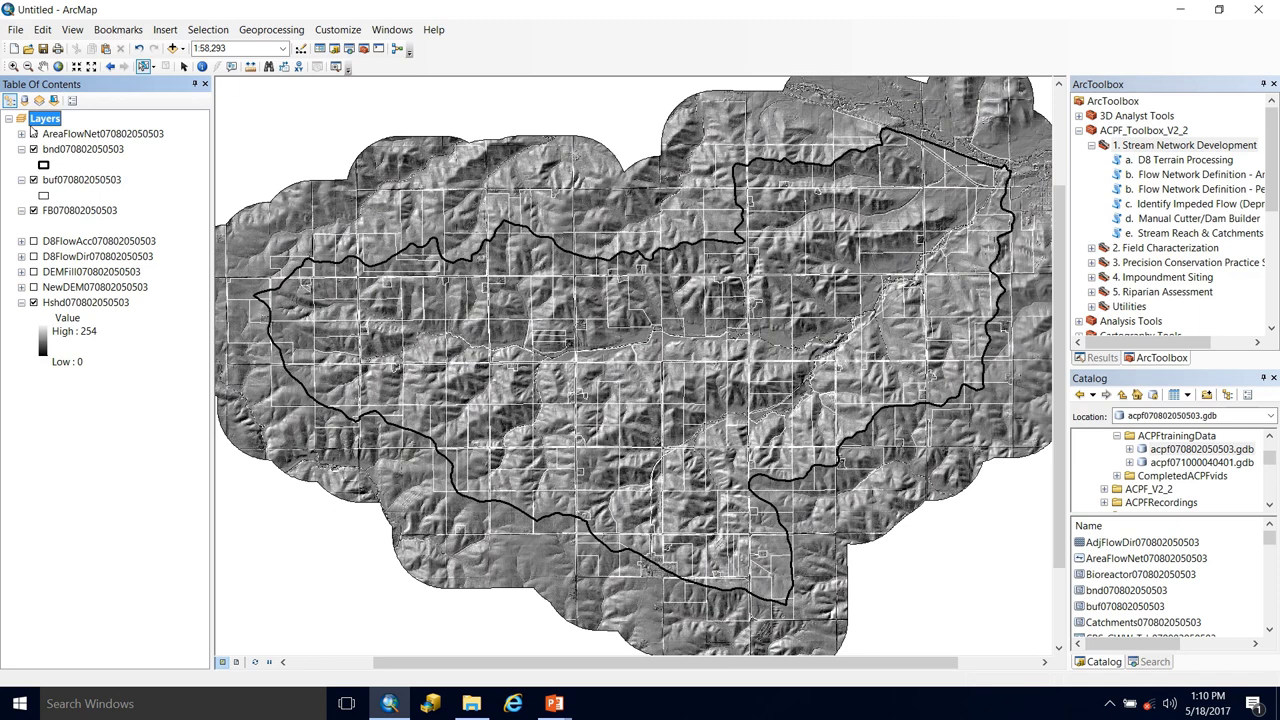
{"action": "left_click", "coordinate": [1168, 146]}
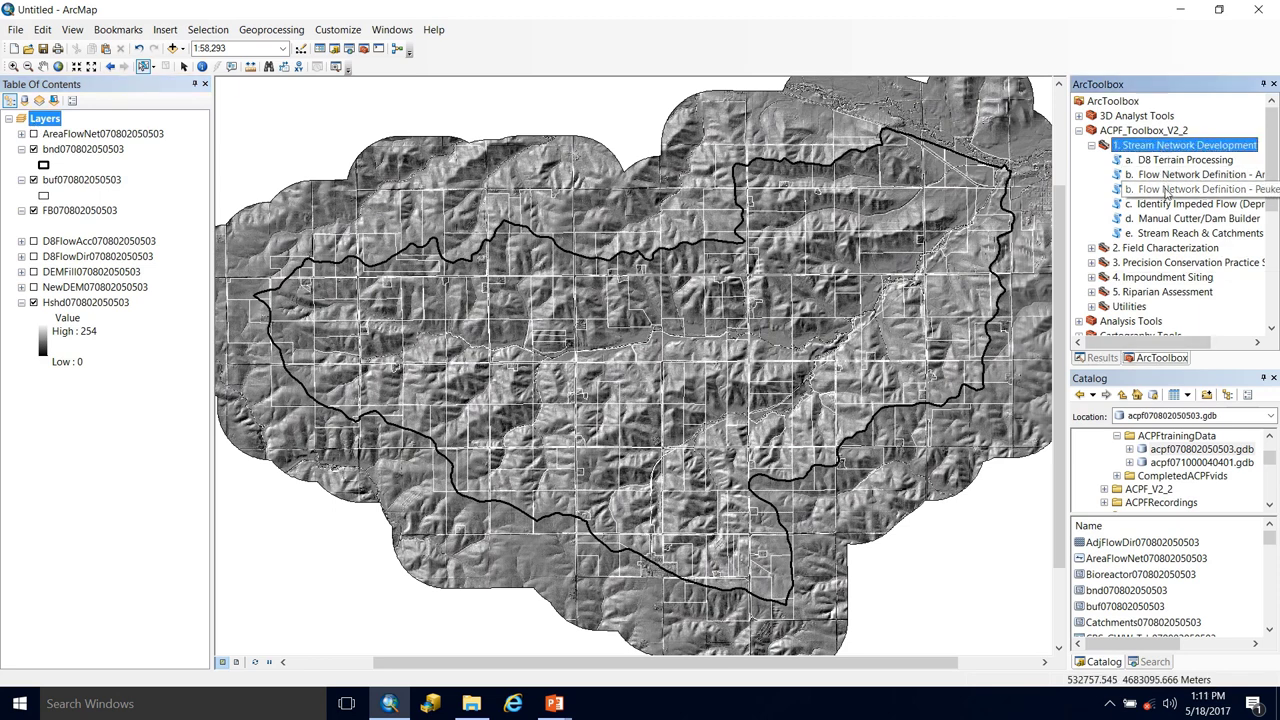
{"action": "double_click", "coordinate": [1166, 190]}
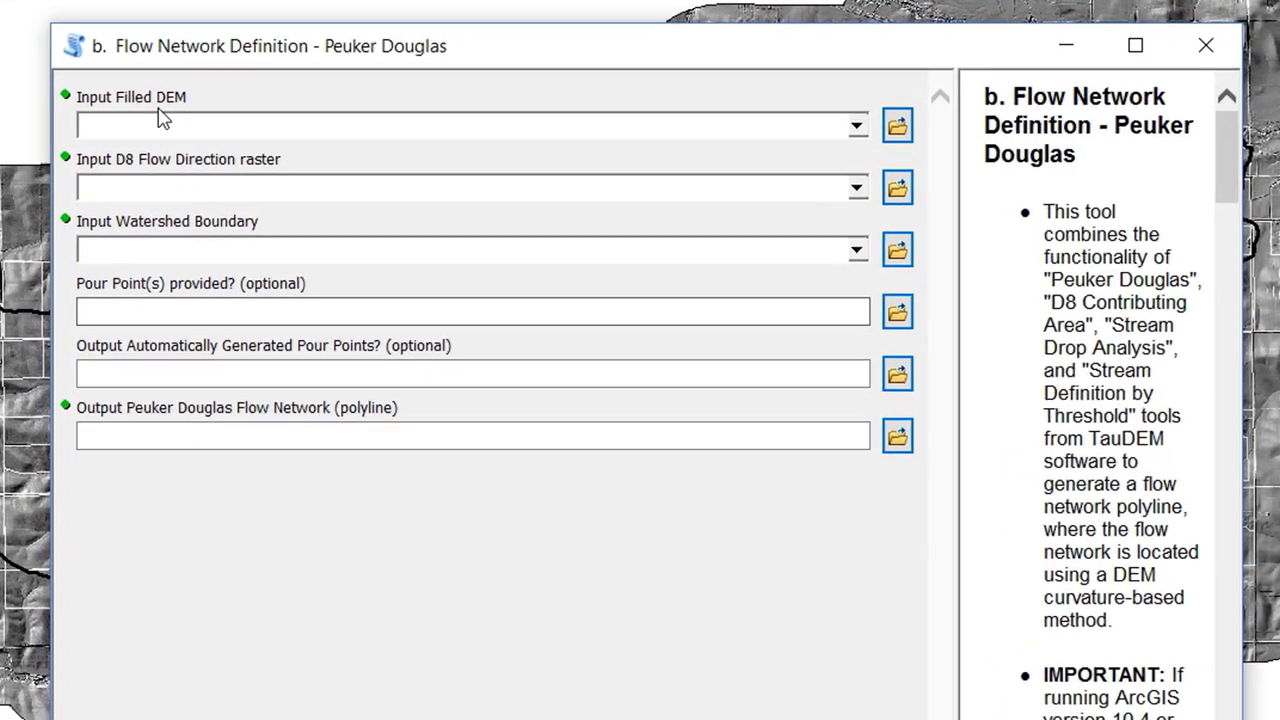
Step: Read the tool help for the filled DEM, optional pour point and generated pour point inputs
{"action": "left_click", "coordinate": [163, 118]}
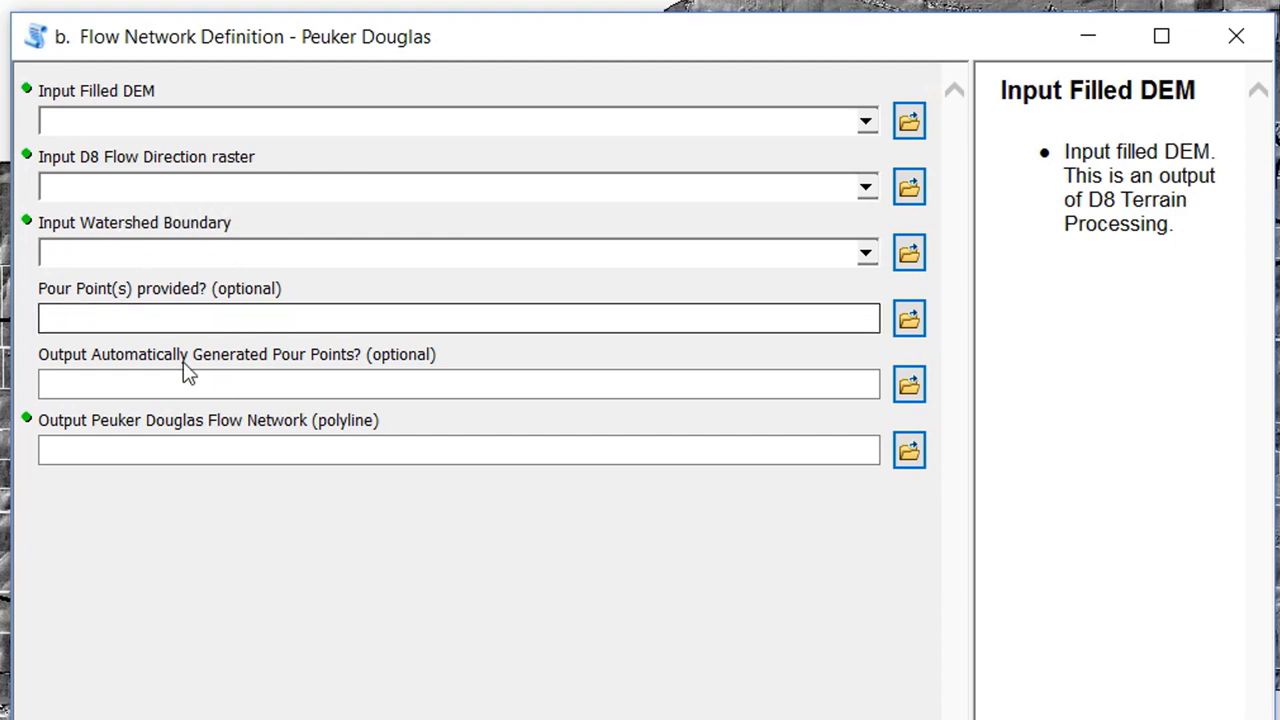
{"action": "left_click", "coordinate": [114, 327]}
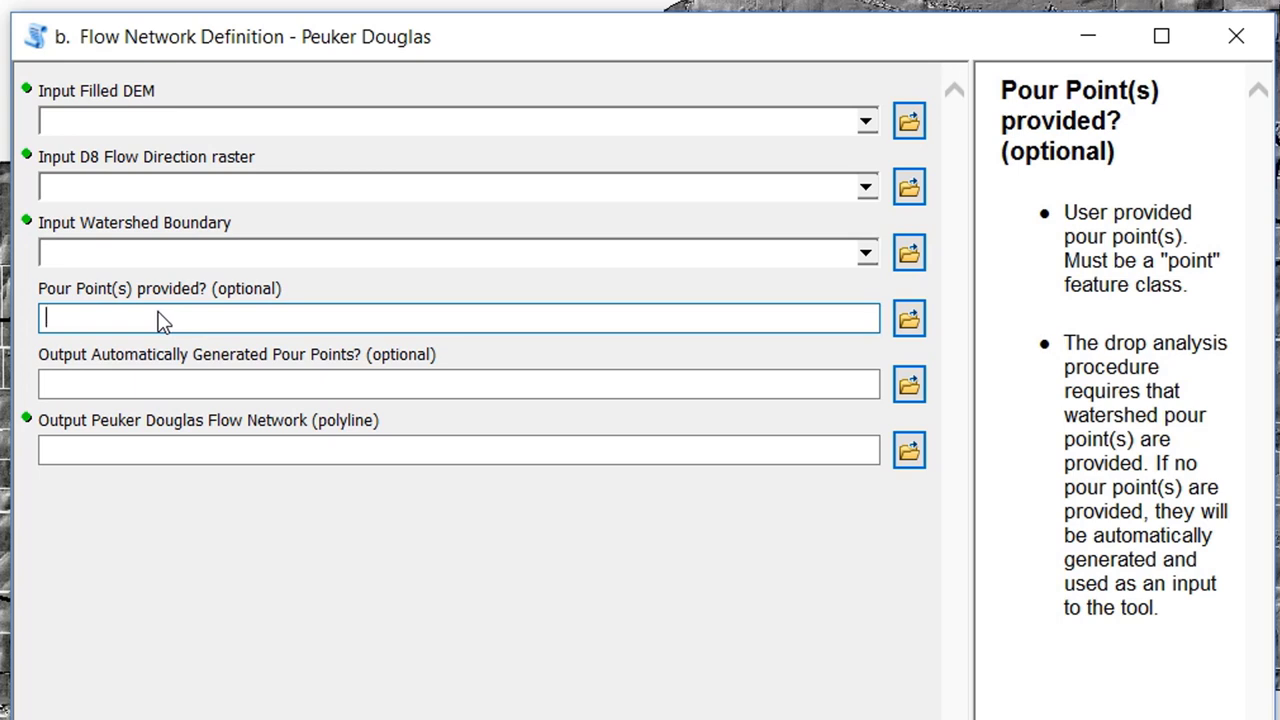
{"action": "left_click", "coordinate": [197, 398]}
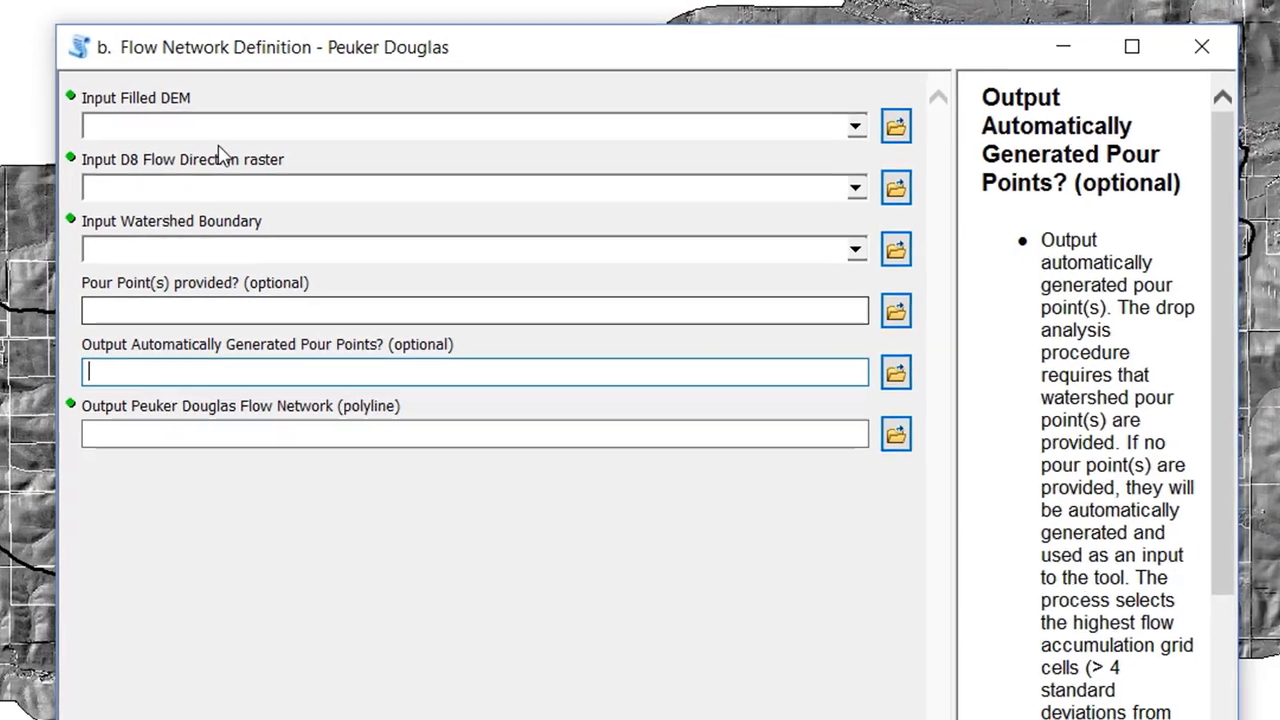
{"action": "left_click", "coordinate": [187, 124]}
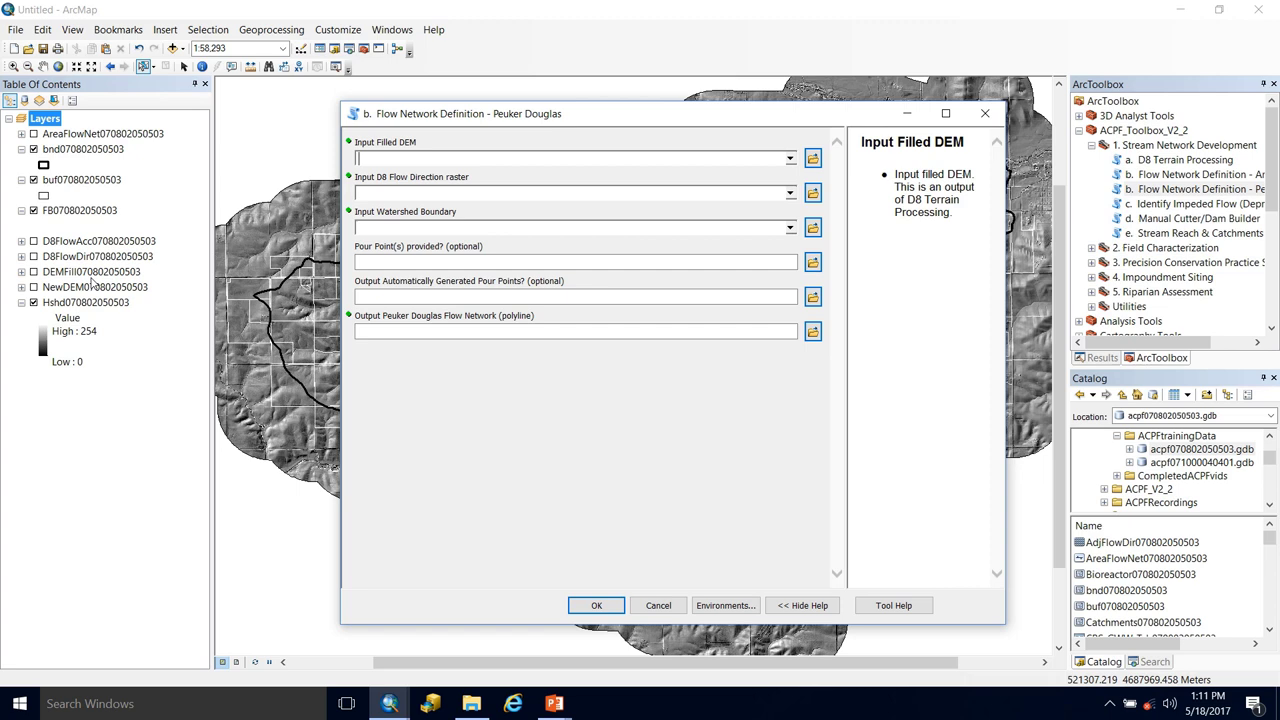
Step: Use DEMFill as the Input Filled DEM and review the pour point parameters
{"action": "left_click_drag", "start_coordinate": [92, 279], "coordinate": [432, 162]}
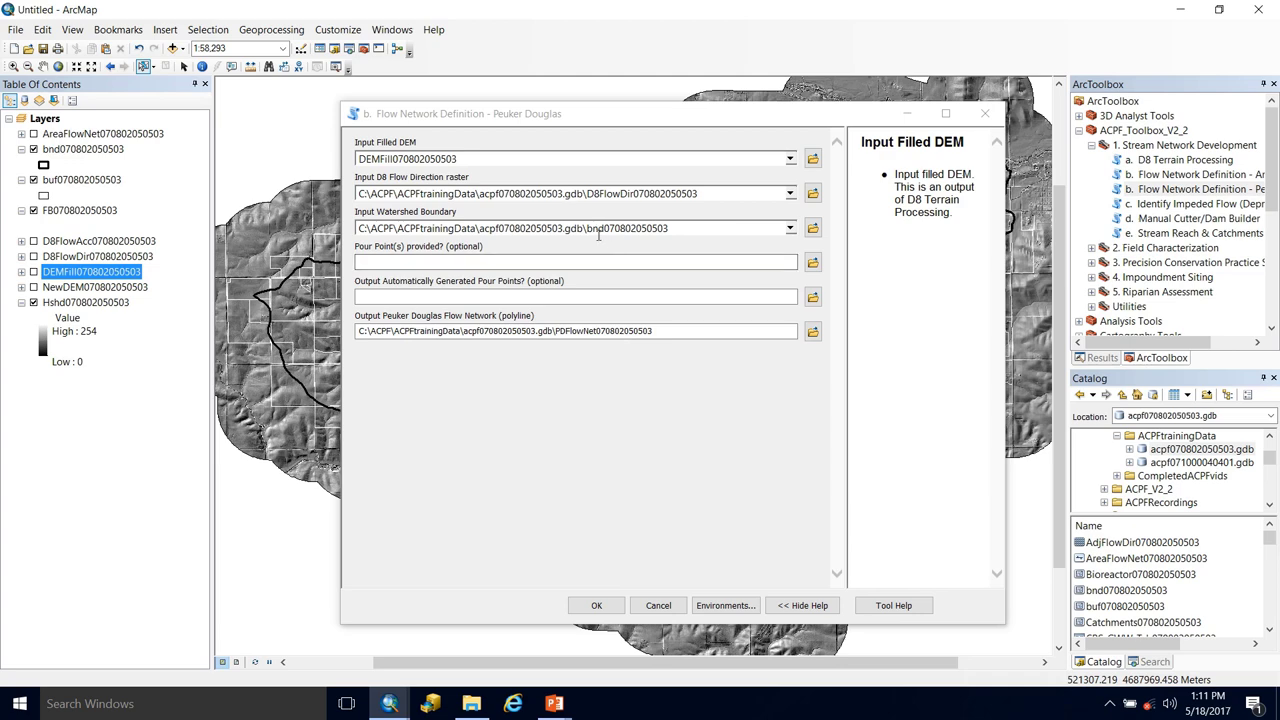
{"action": "left_click", "coordinate": [524, 262]}
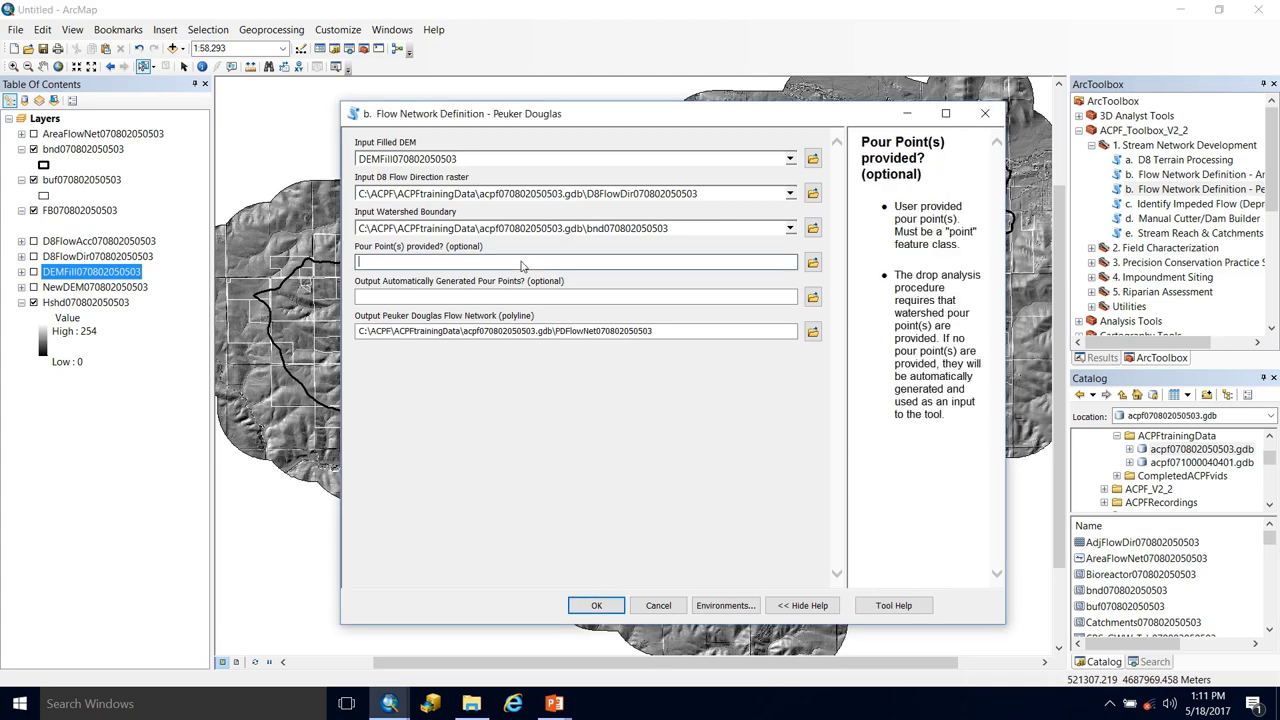
{"action": "left_click", "coordinate": [452, 299]}
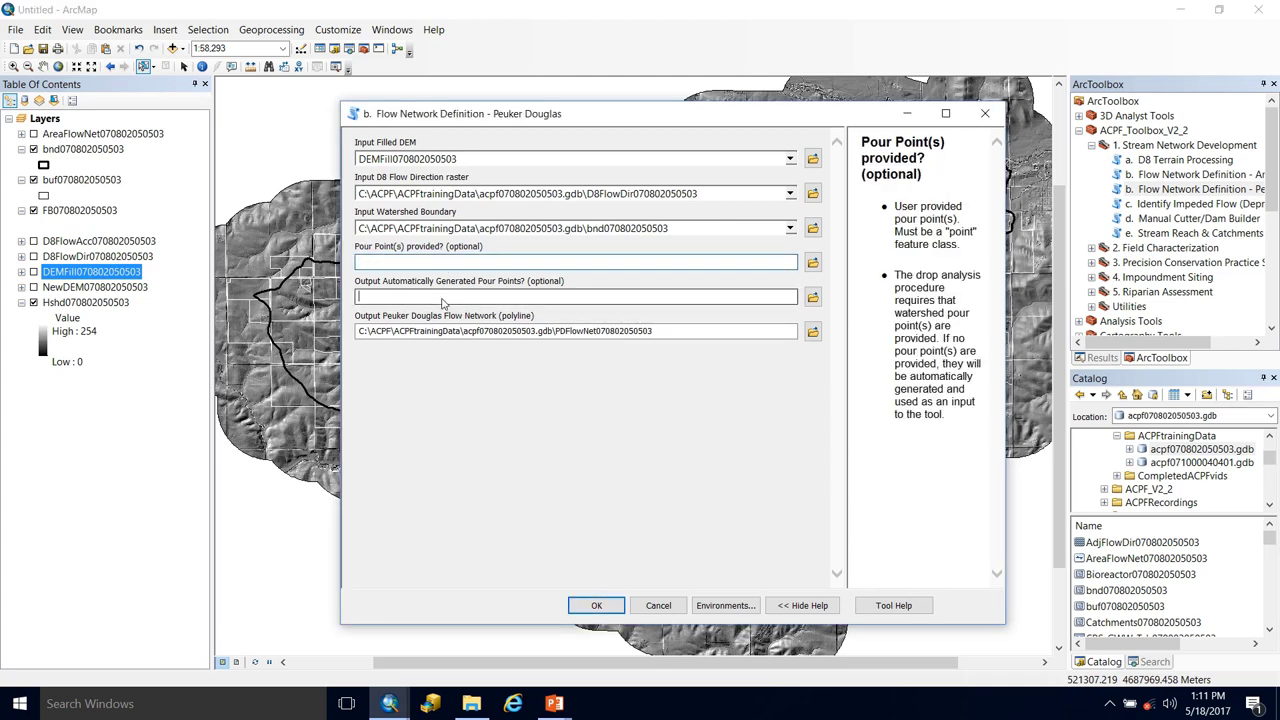
{"action": "left_click", "coordinate": [812, 297]}
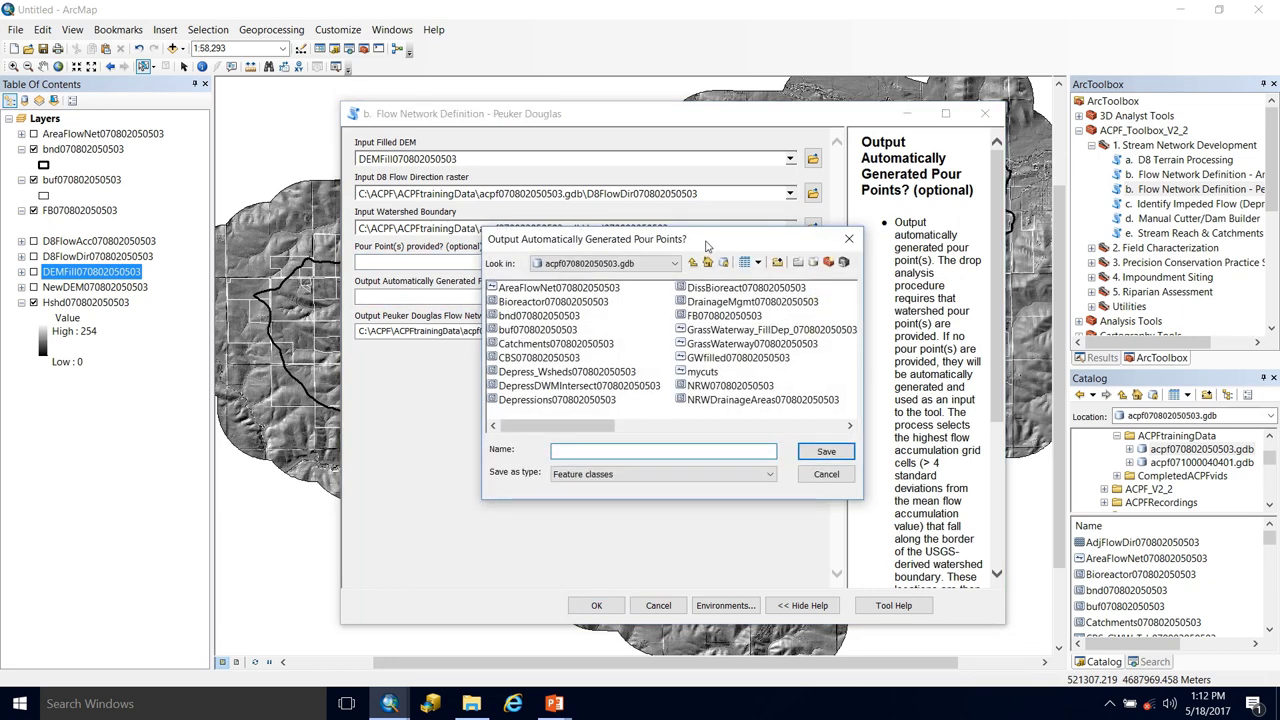
{"action": "left_click_drag", "start_coordinate": [707, 244], "coordinate": [643, 360]}
{"action": "left_click", "coordinate": [550, 382]}
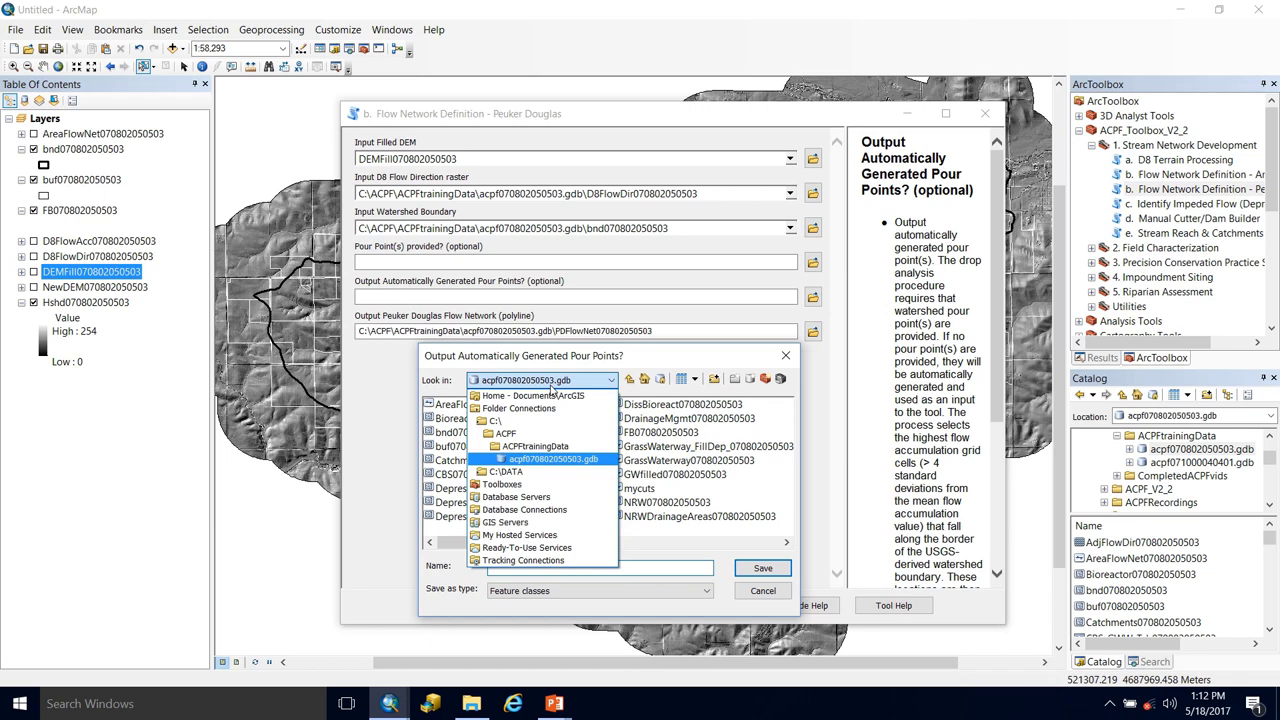
{"action": "left_click", "coordinate": [541, 460]}
{"action": "left_click", "coordinate": [555, 570]}
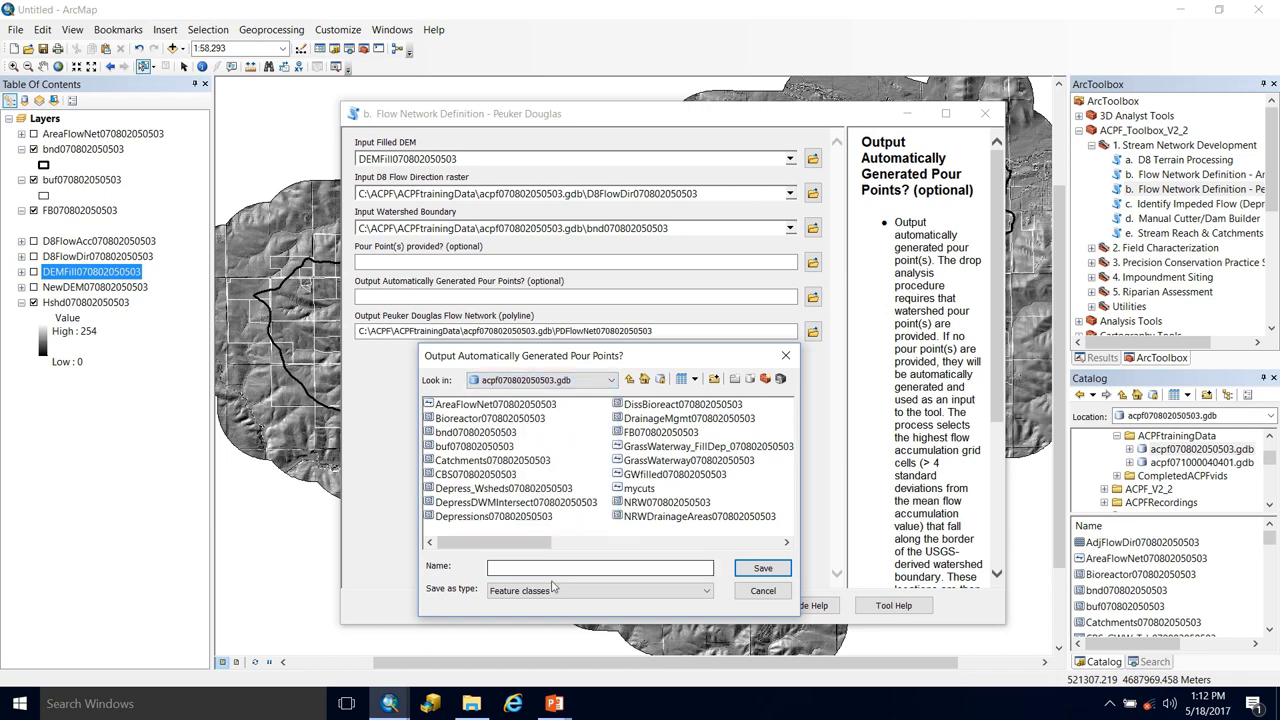
{"action": "type", "text": "Pourpoints"}
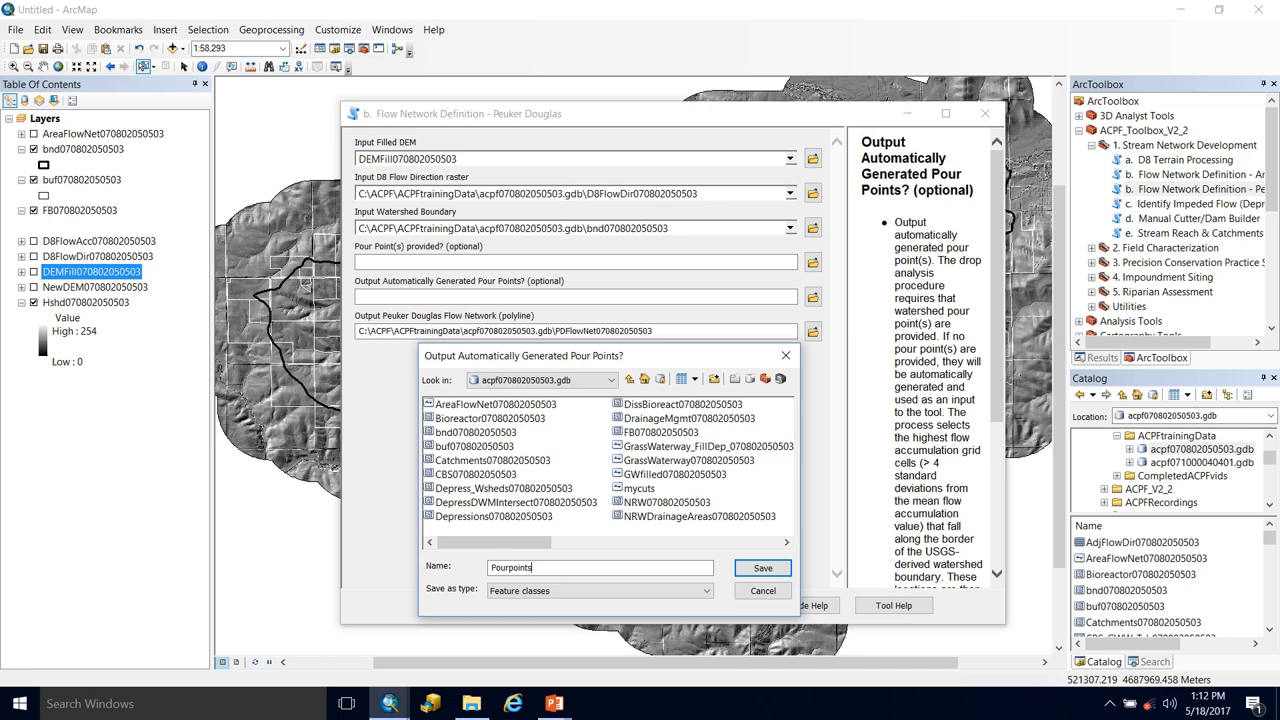
{"action": "type", "text": "070802050503"}
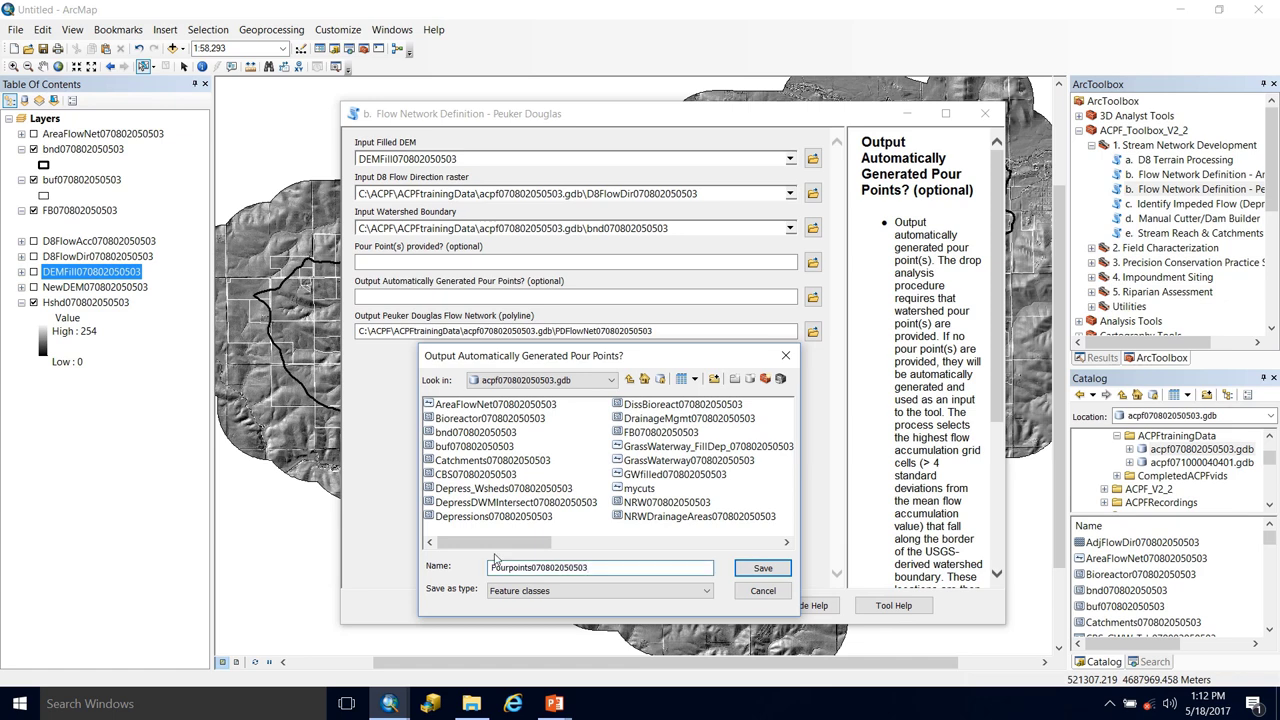
{"action": "left_click", "coordinate": [772, 569]}
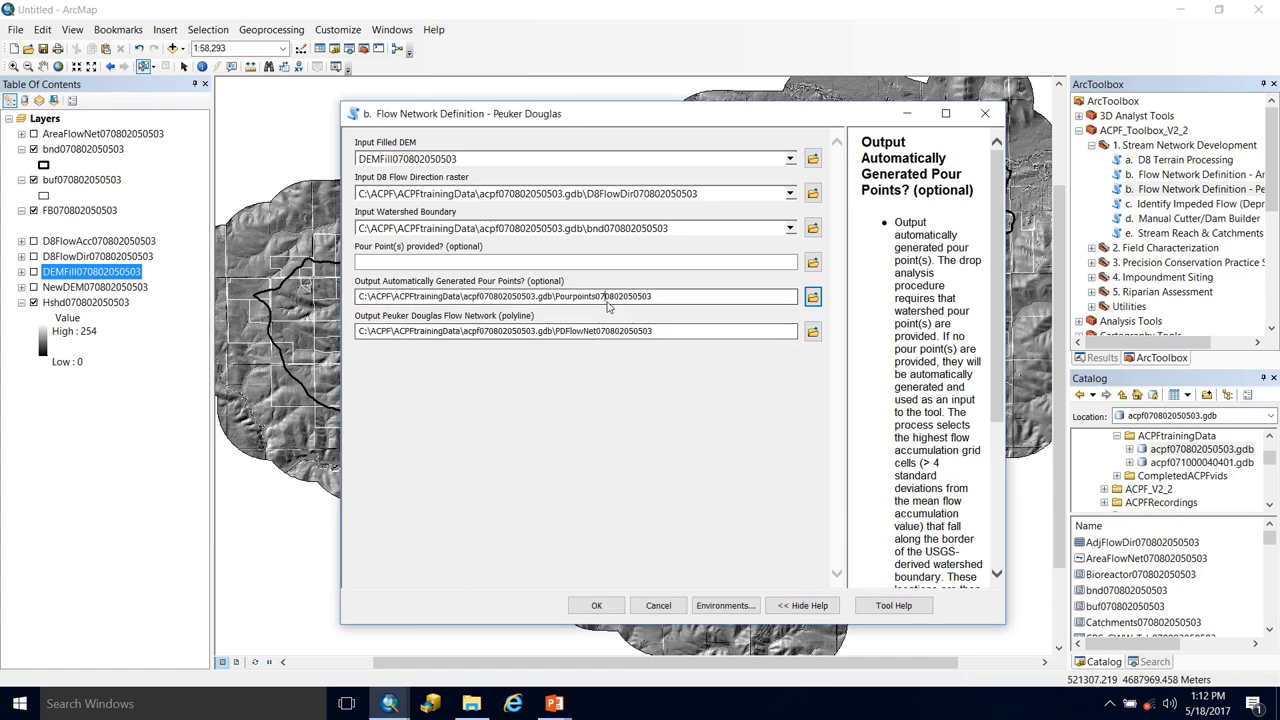
Step: Check the output flow network name and run the Peuker Douglas tool
{"action": "left_click", "coordinate": [572, 335]}
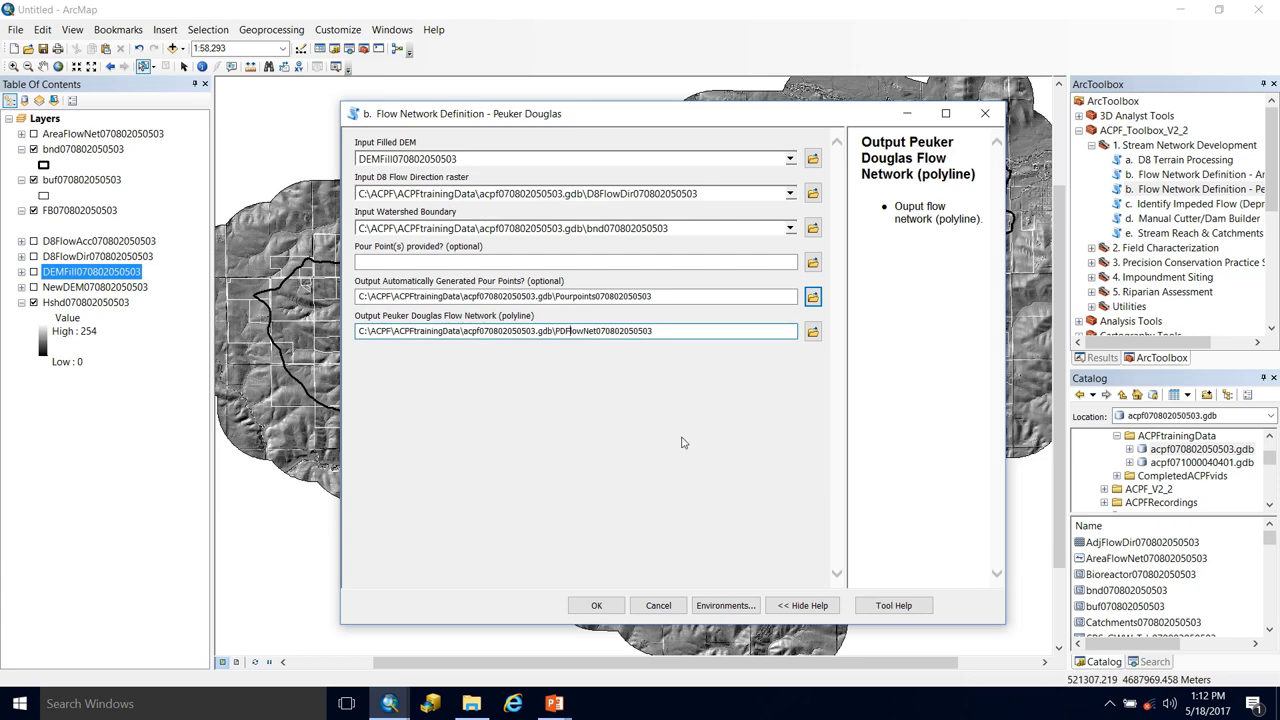
{"action": "left_click", "coordinate": [666, 391]}
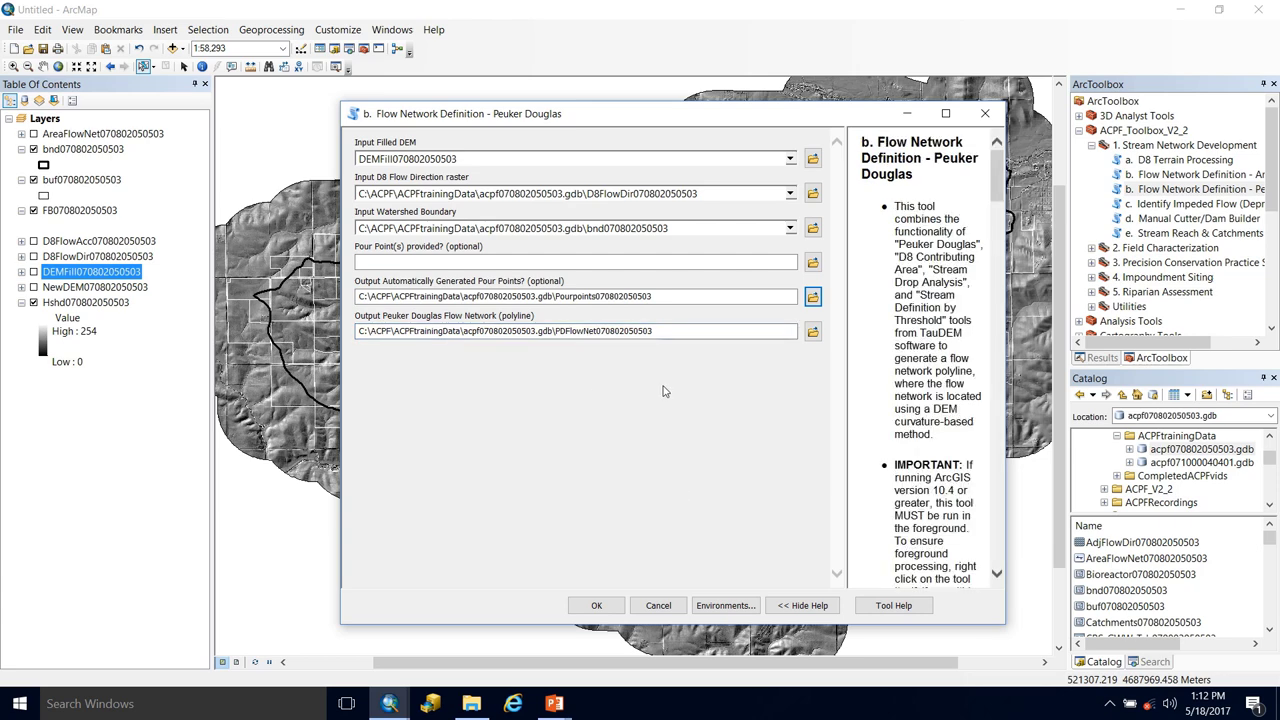
{"action": "left_click", "coordinate": [597, 606]}
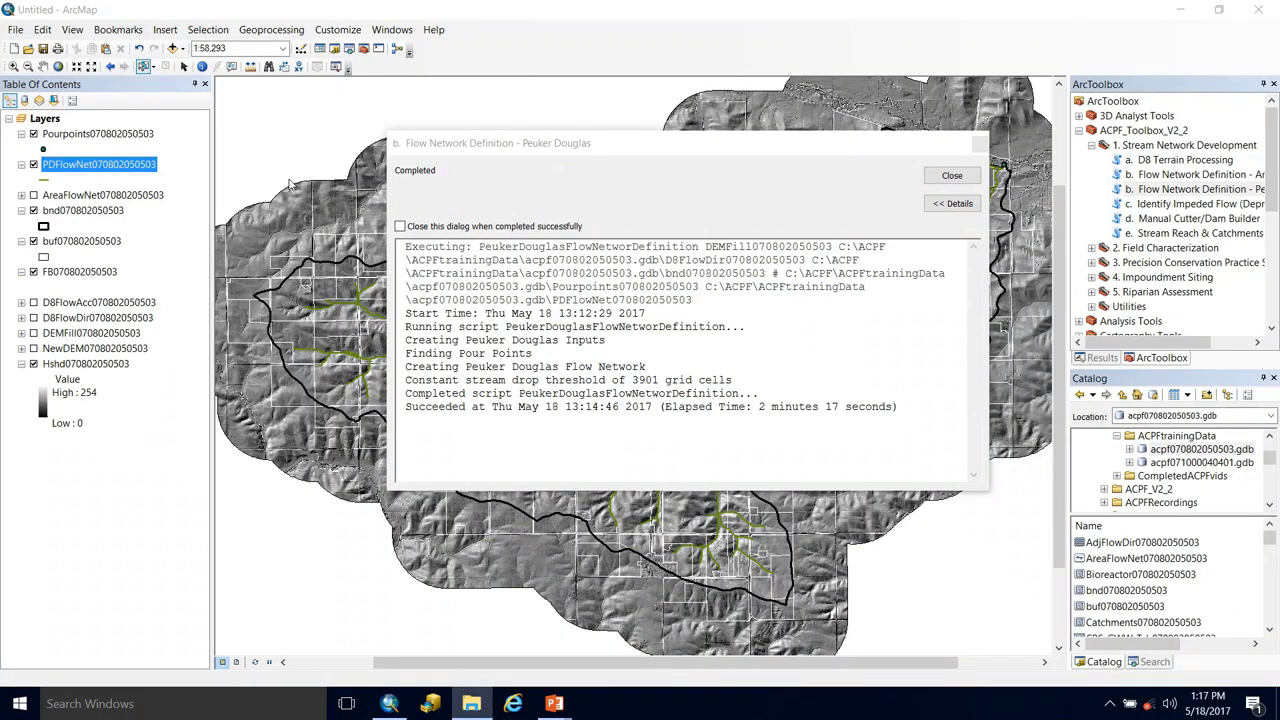
Step: Close the completed Peuker Douglas progress window once the run finishes
{"action": "left_click", "coordinate": [548, 205]}
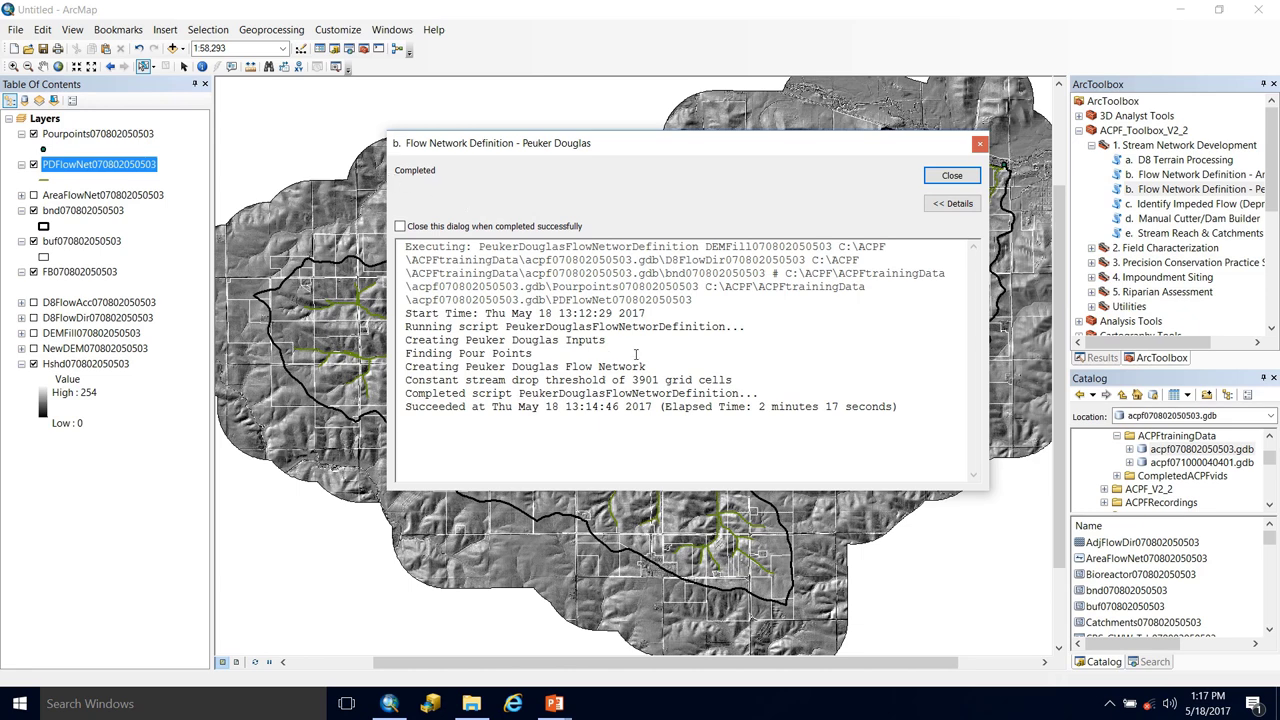
{"action": "left_click", "coordinate": [951, 176]}
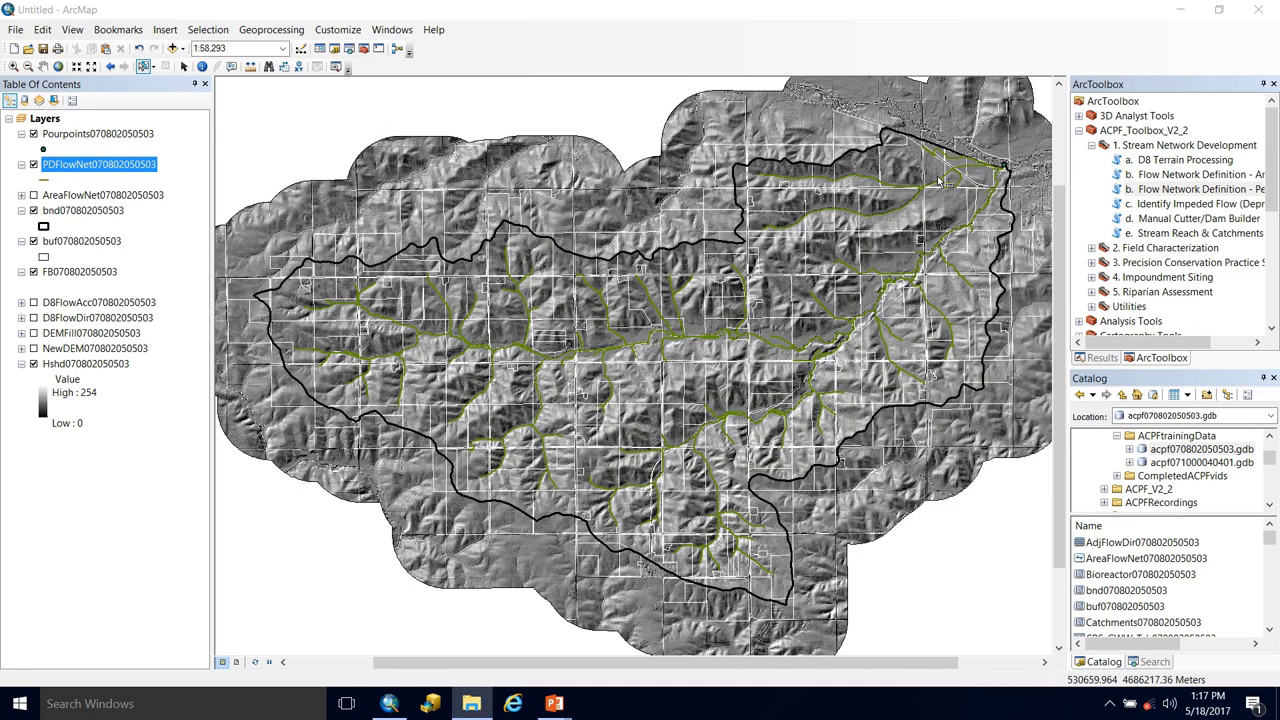
Step: Recolour the PDFlowNet stream lines pink
{"action": "left_click", "coordinate": [53, 180]}
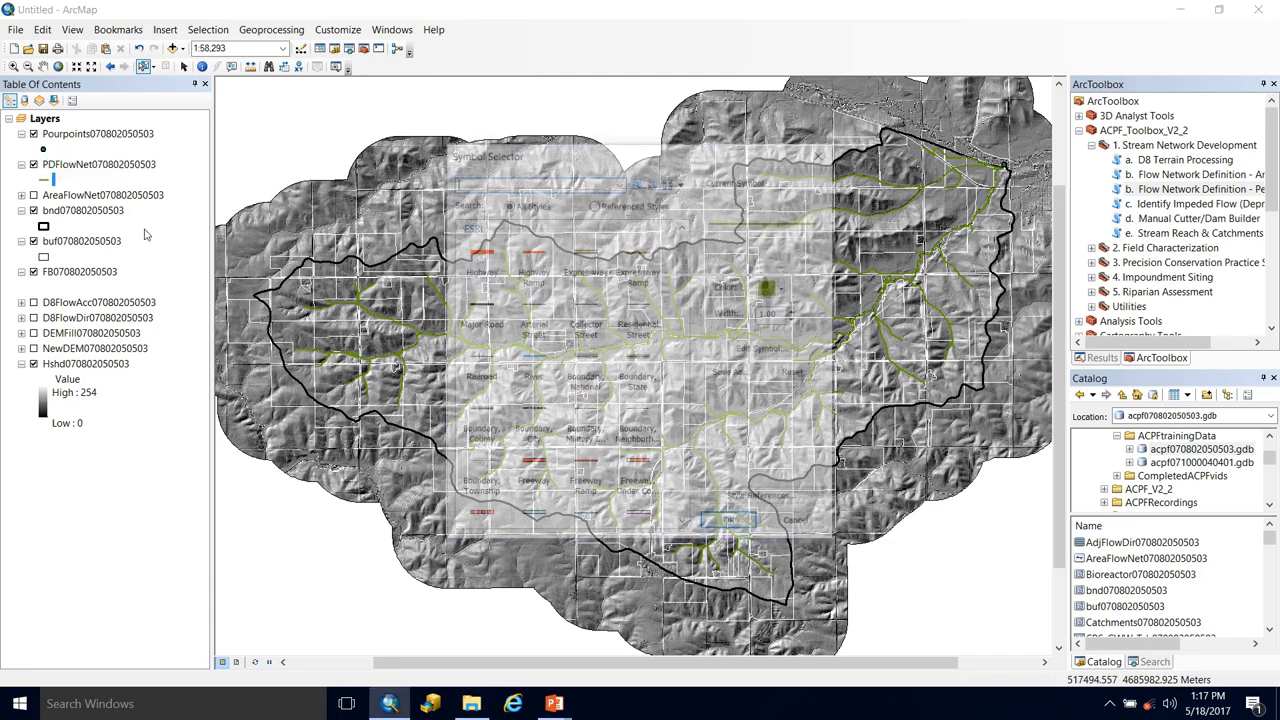
{"action": "left_click", "coordinate": [784, 289]}
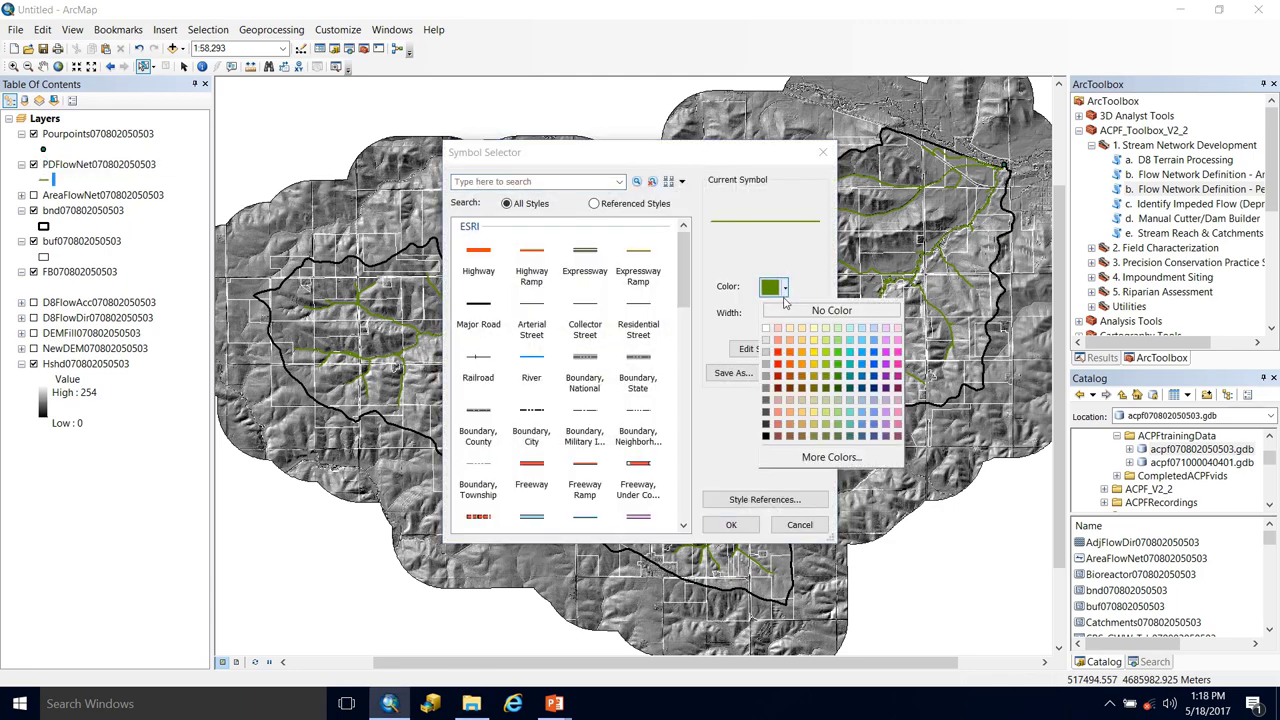
{"action": "left_click", "coordinate": [899, 352]}
{"action": "left_click", "coordinate": [733, 525]}
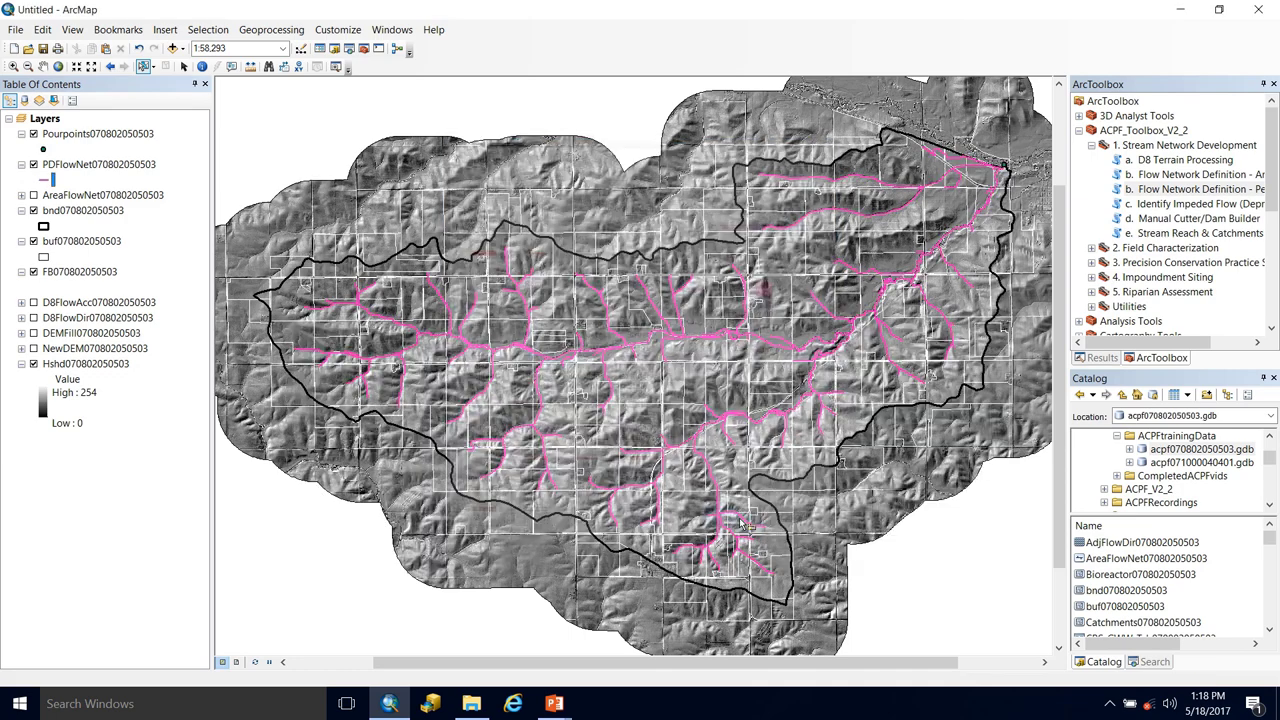
Step: Symbolise the Pourpoints layer as a yellow Circle 2 marker
{"action": "left_click", "coordinate": [43, 149]}
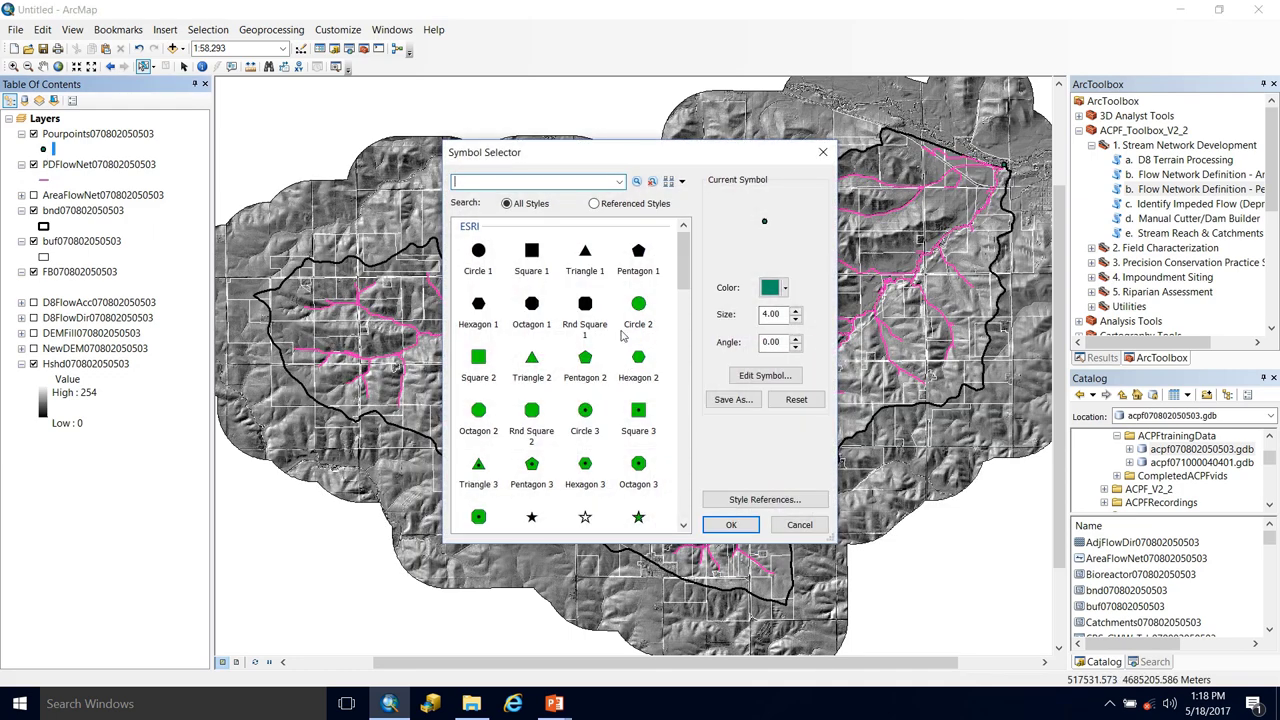
{"action": "left_click", "coordinate": [638, 306]}
{"action": "left_click", "coordinate": [772, 288]}
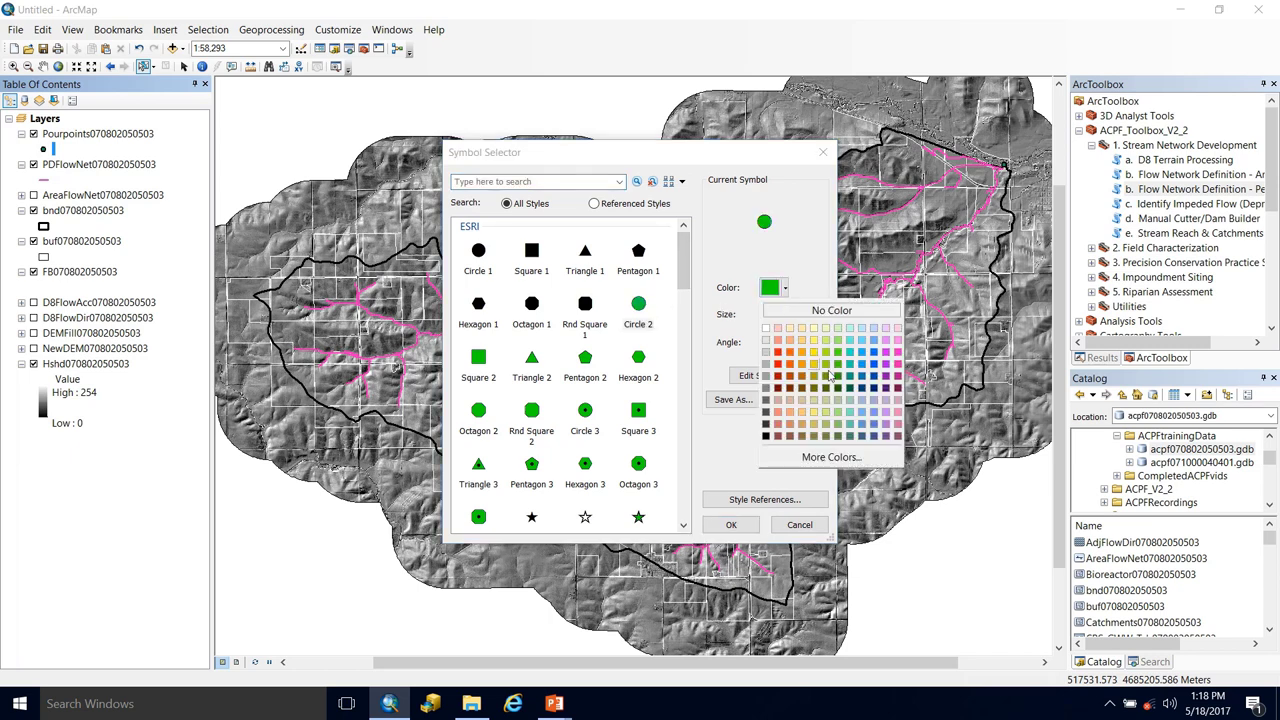
{"action": "left_click", "coordinate": [814, 359]}
{"action": "left_click", "coordinate": [731, 524]}
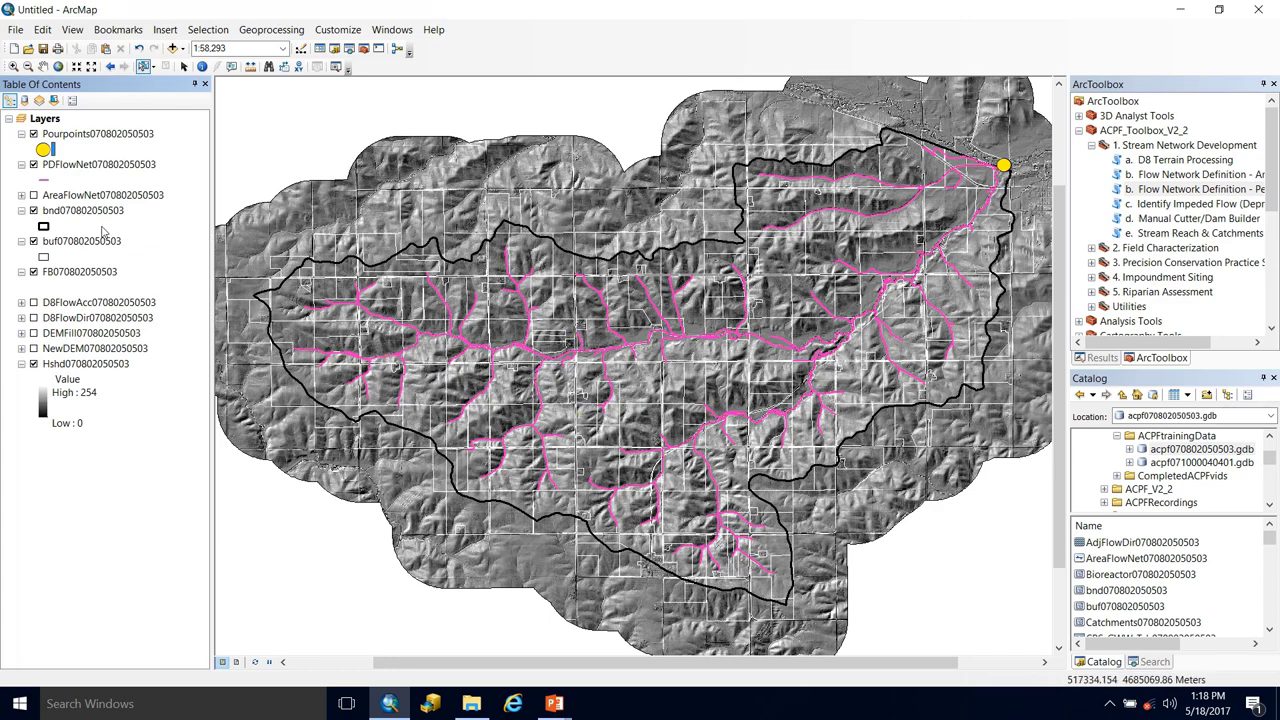
Step: Briefly show AreaFlowNet for comparison, then hide it again
{"action": "left_click", "coordinate": [33, 196]}
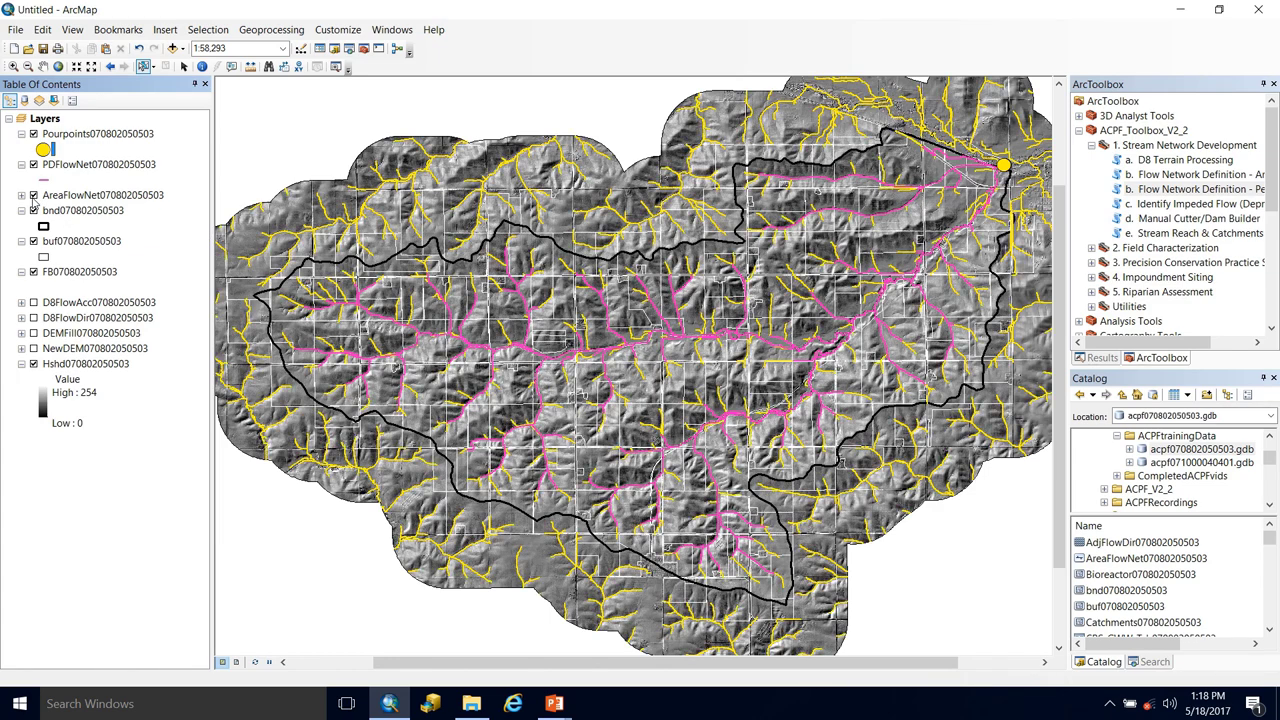
{"action": "left_click", "coordinate": [21, 195]}
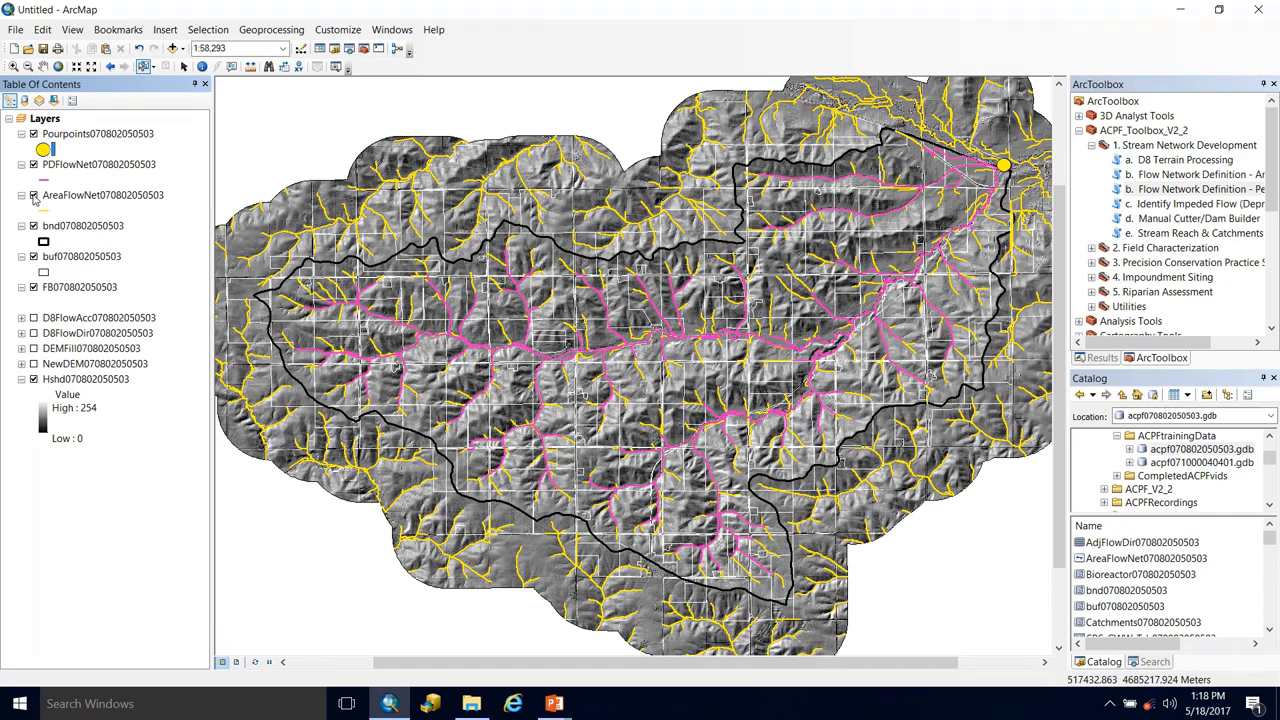
{"action": "left_click", "coordinate": [33, 196]}
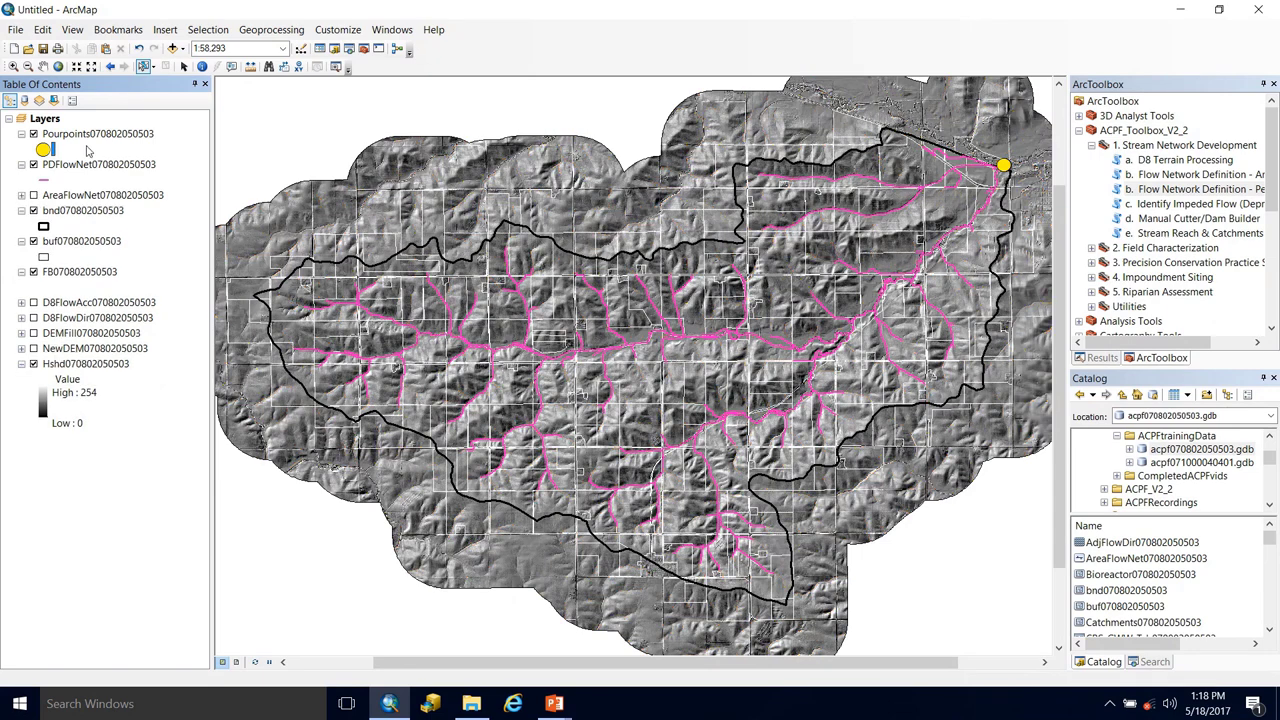
Step: Zoom in on the yellow pour points at the watershed outlet
{"action": "left_click", "coordinate": [13, 67]}
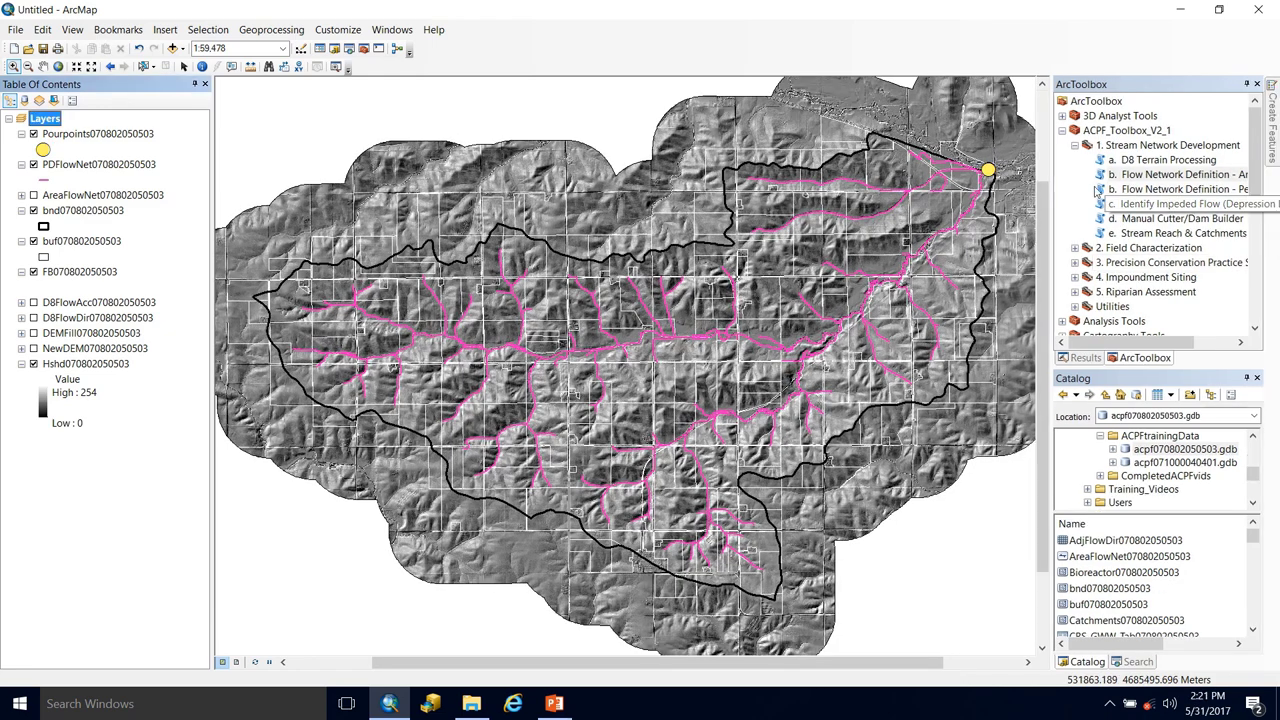
{"action": "left_click_drag", "start_coordinate": [946, 148], "coordinate": [1020, 200]}
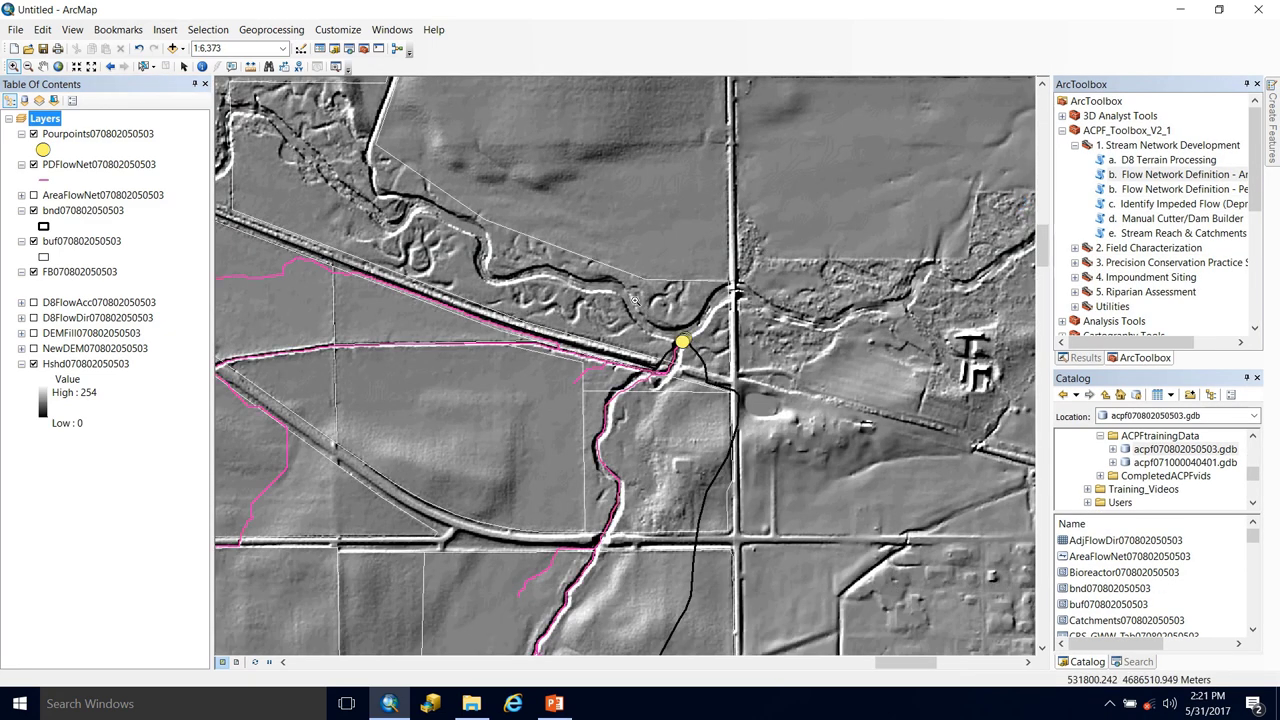
{"action": "left_click_drag", "start_coordinate": [637, 302], "coordinate": [735, 374]}
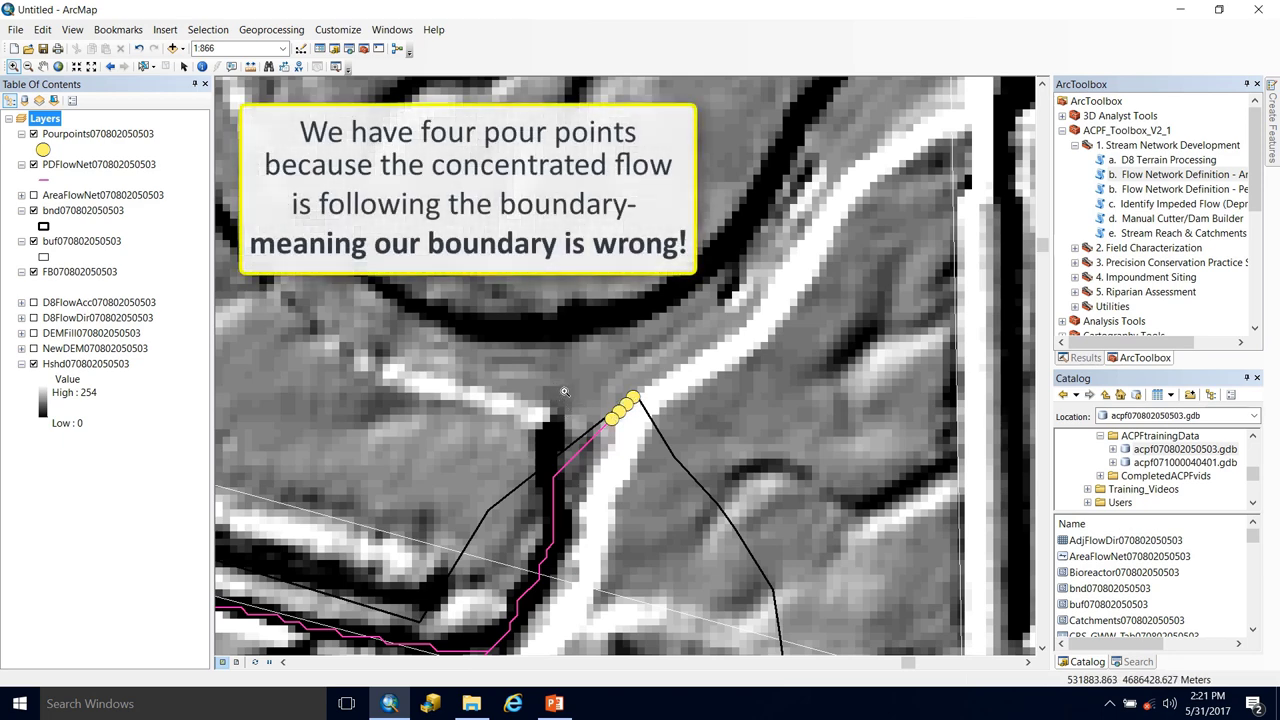
{"action": "left_click_drag", "start_coordinate": [640, 552], "coordinate": [750, 323]}
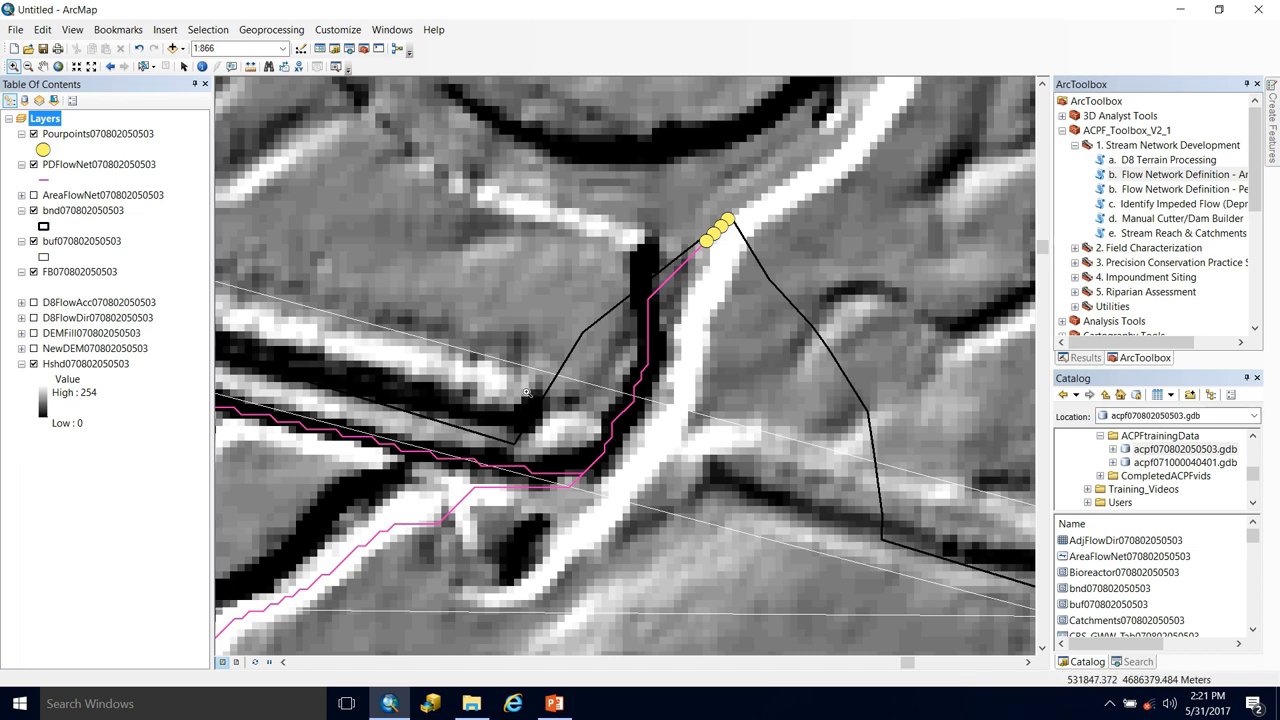
Step: Zoom to the full bnd boundary, zoom back in on the outlet pour points, and open Pourpoints options
{"action": "right_click", "coordinate": [84, 220]}
{"action": "left_click", "coordinate": [172, 300]}
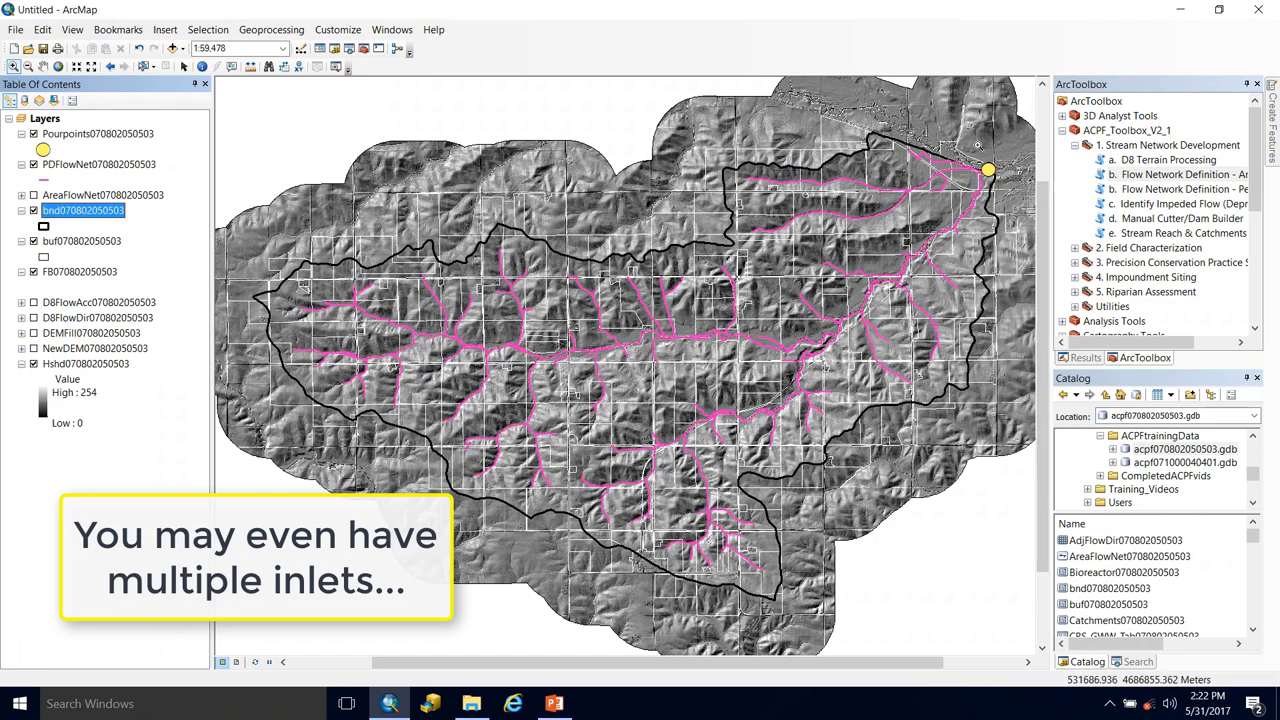
{"action": "left_click_drag", "start_coordinate": [1032, 198], "coordinate": [958, 142]}
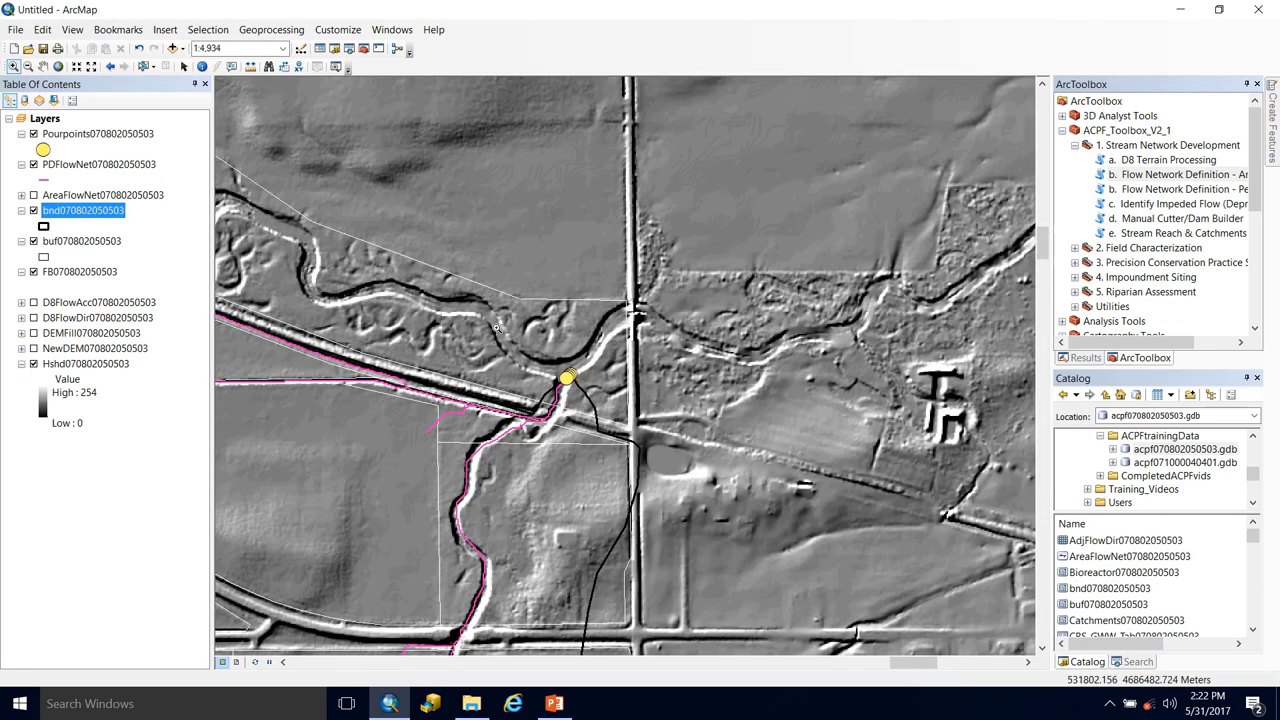
{"action": "left_click_drag", "start_coordinate": [630, 450], "coordinate": [632, 452]}
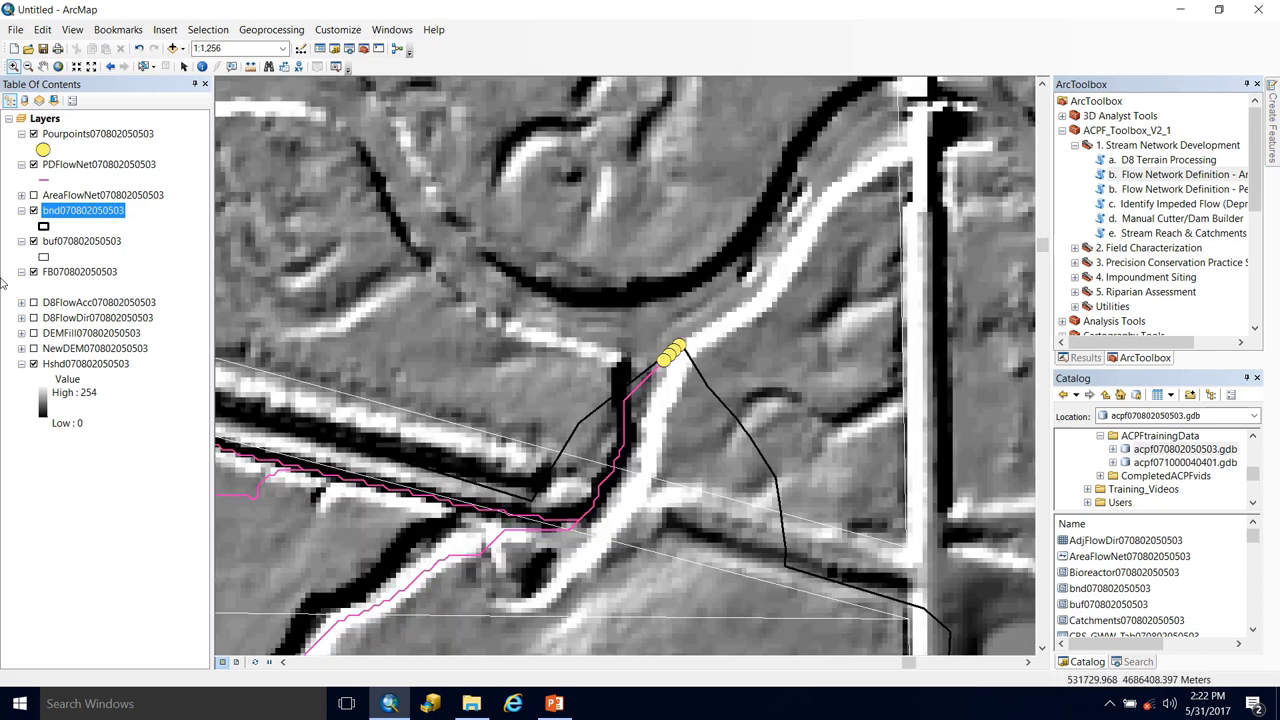
{"action": "right_click", "coordinate": [84, 140]}
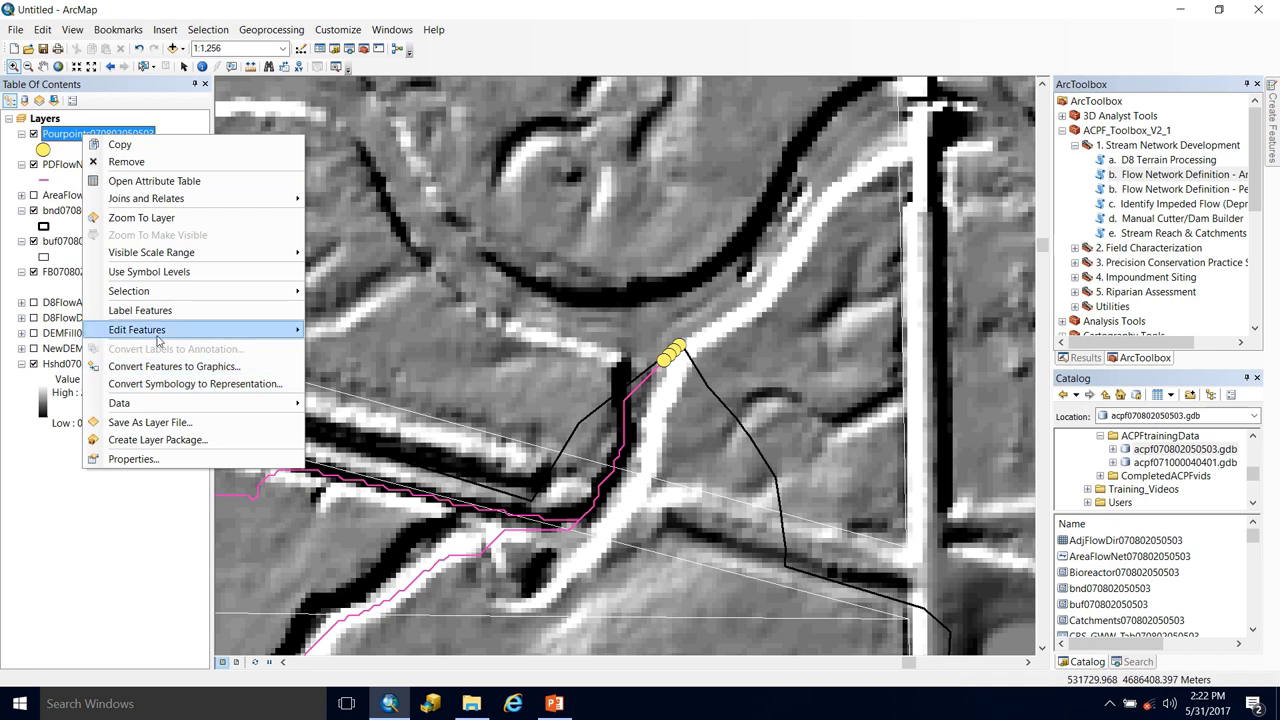
Step: Start an edit session, then set the bnd boundary symbol's outline colour to green
{"action": "mouse_move", "coordinate": [158, 330]}
{"action": "left_click", "coordinate": [400, 332]}
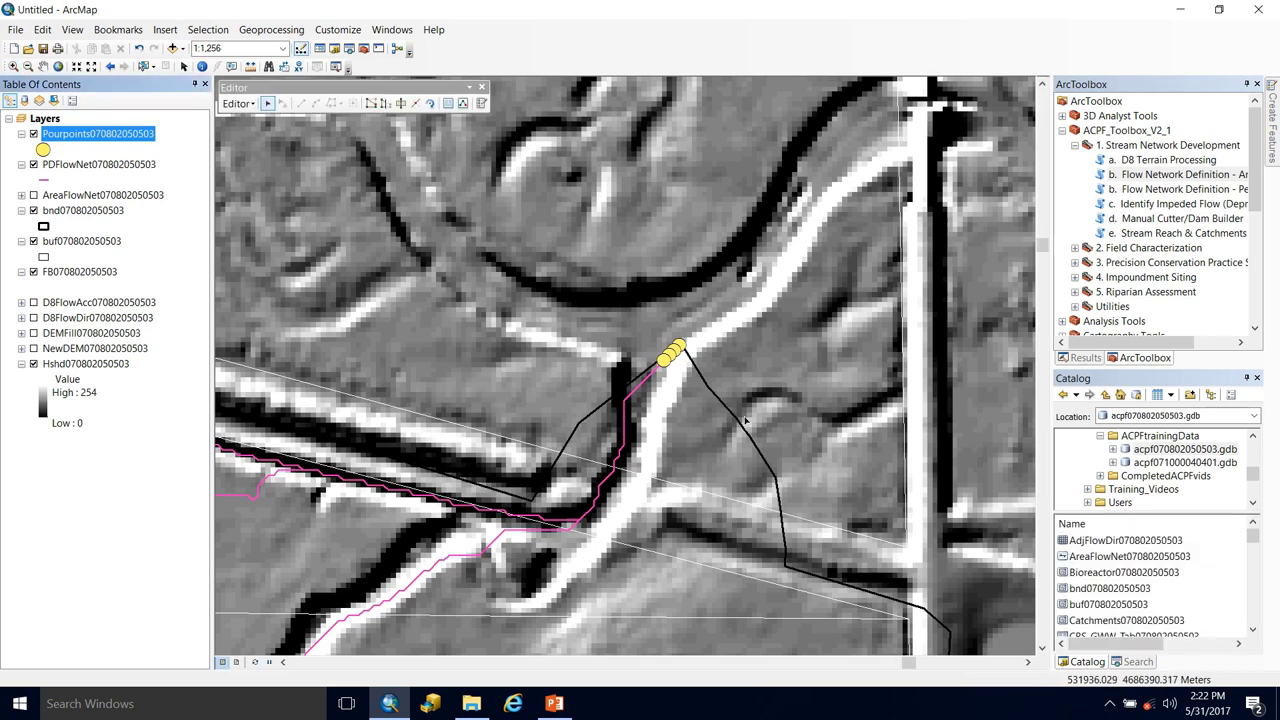
{"action": "left_click", "coordinate": [44, 226]}
{"action": "double_click", "coordinate": [681, 415]}
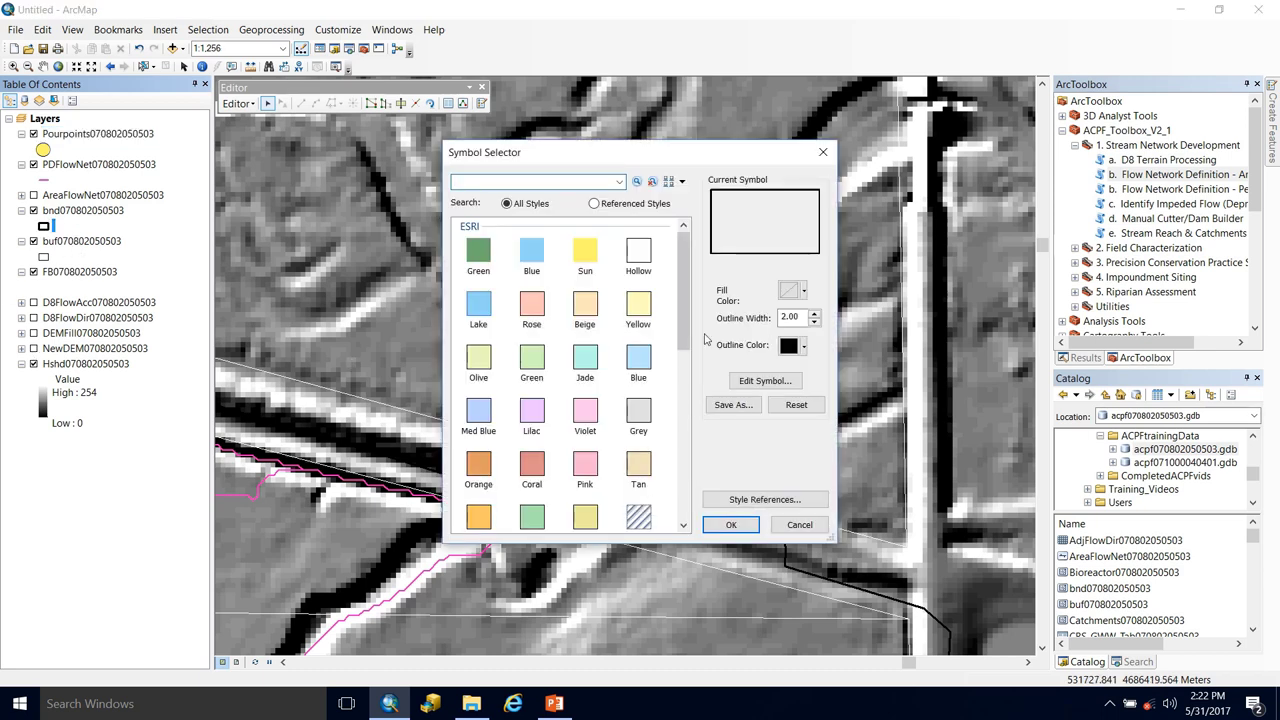
{"action": "left_click", "coordinate": [803, 347]}
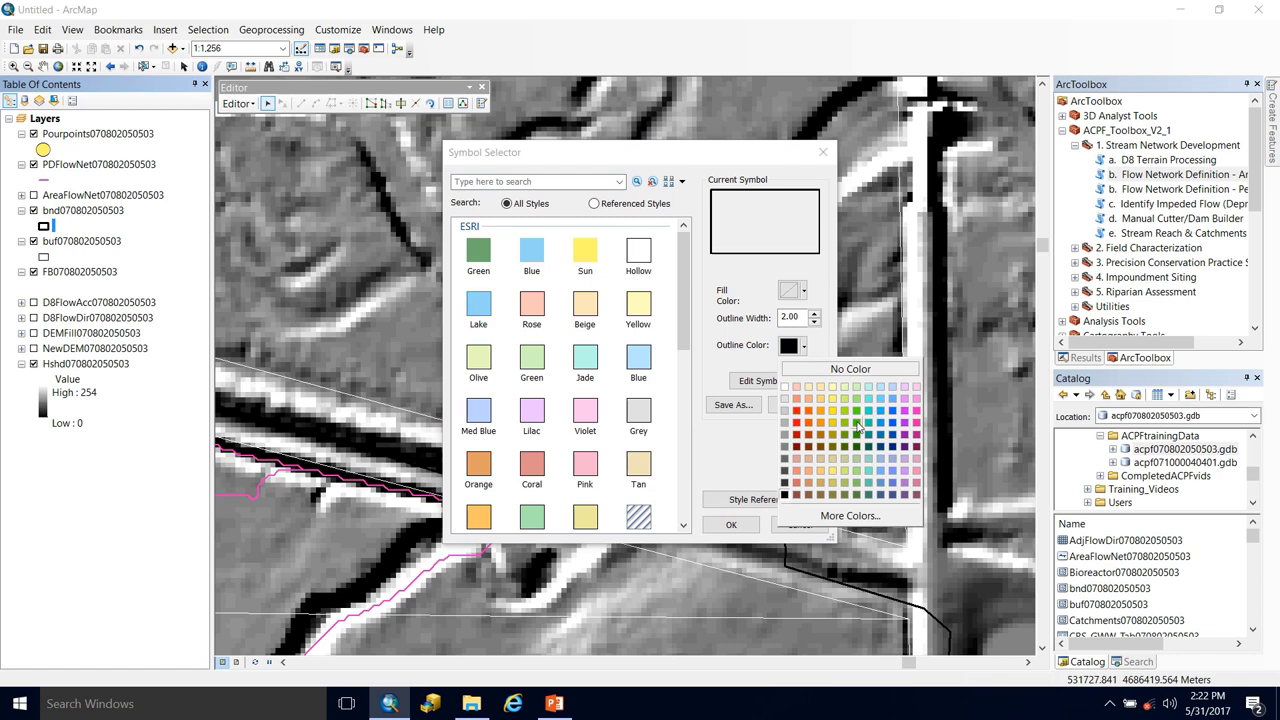
{"action": "left_click", "coordinate": [850, 406]}
{"action": "left_click", "coordinate": [731, 524]}
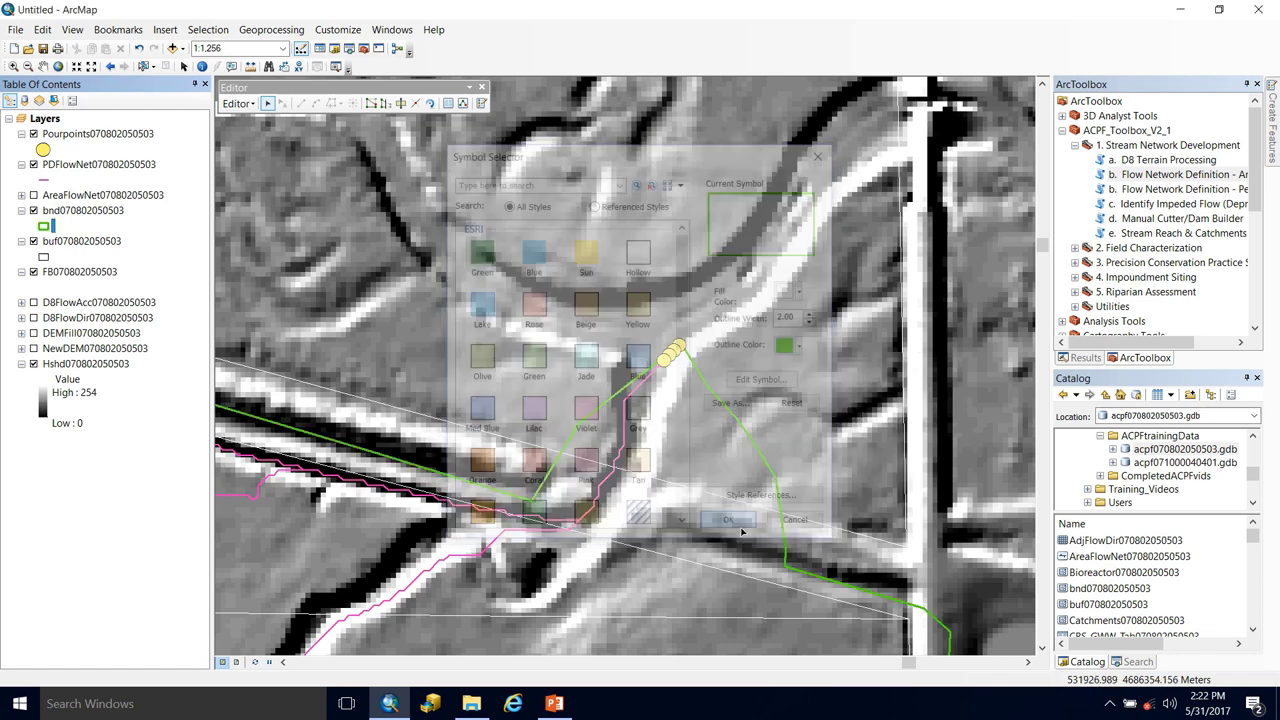
Step: Zoom in closely on the yellow pour points at the outlet
{"action": "left_click_drag", "start_coordinate": [713, 461], "coordinate": [629, 363]}
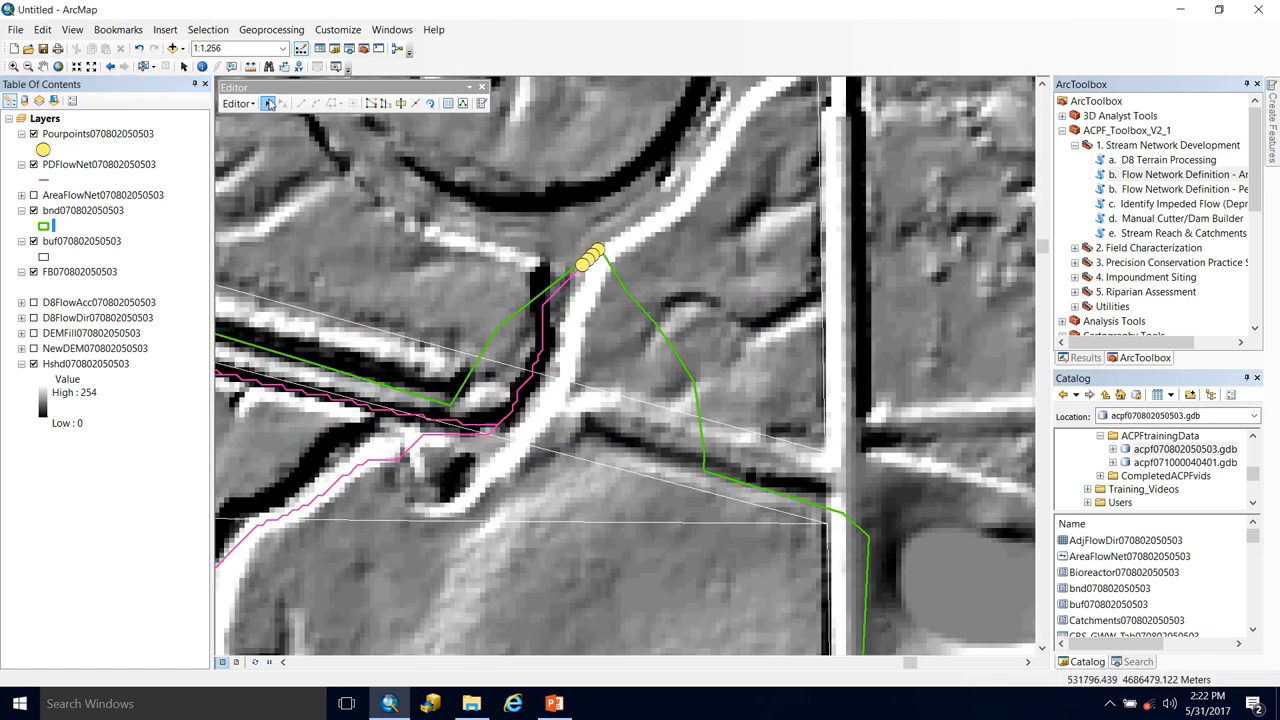
{"action": "left_click", "coordinate": [14, 66]}
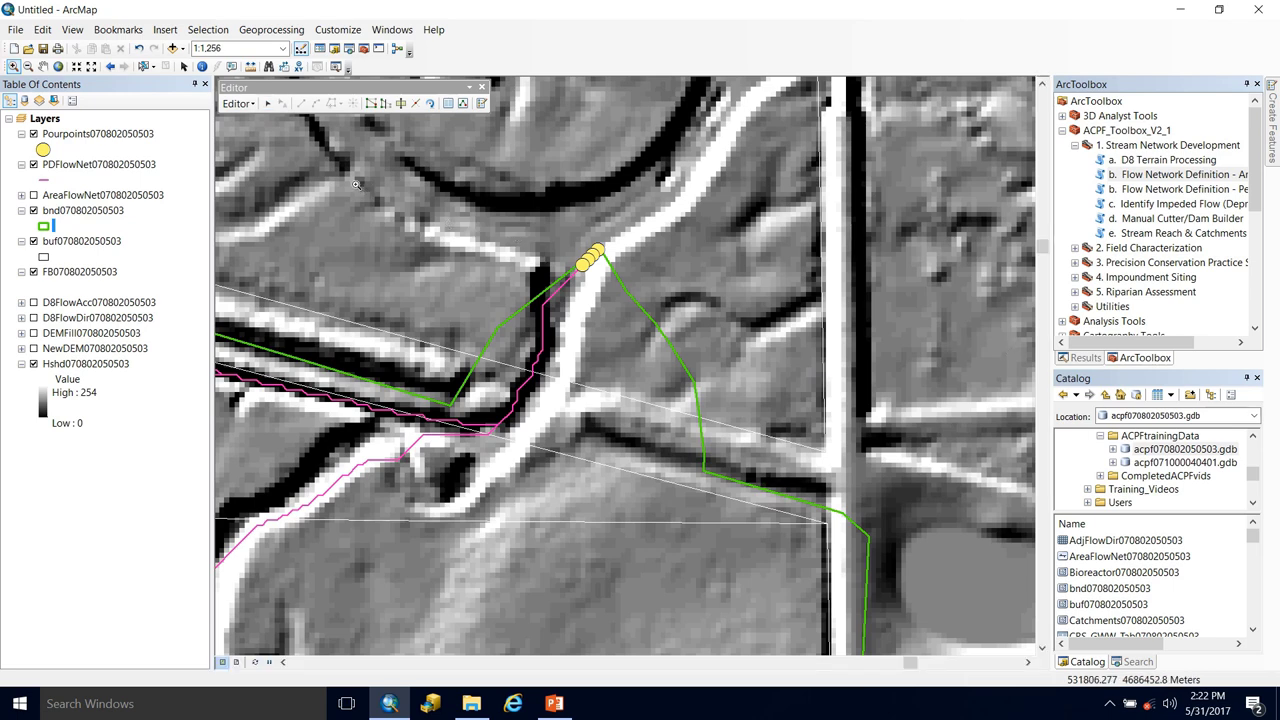
{"action": "left_click_drag", "start_coordinate": [382, 232], "coordinate": [794, 422]}
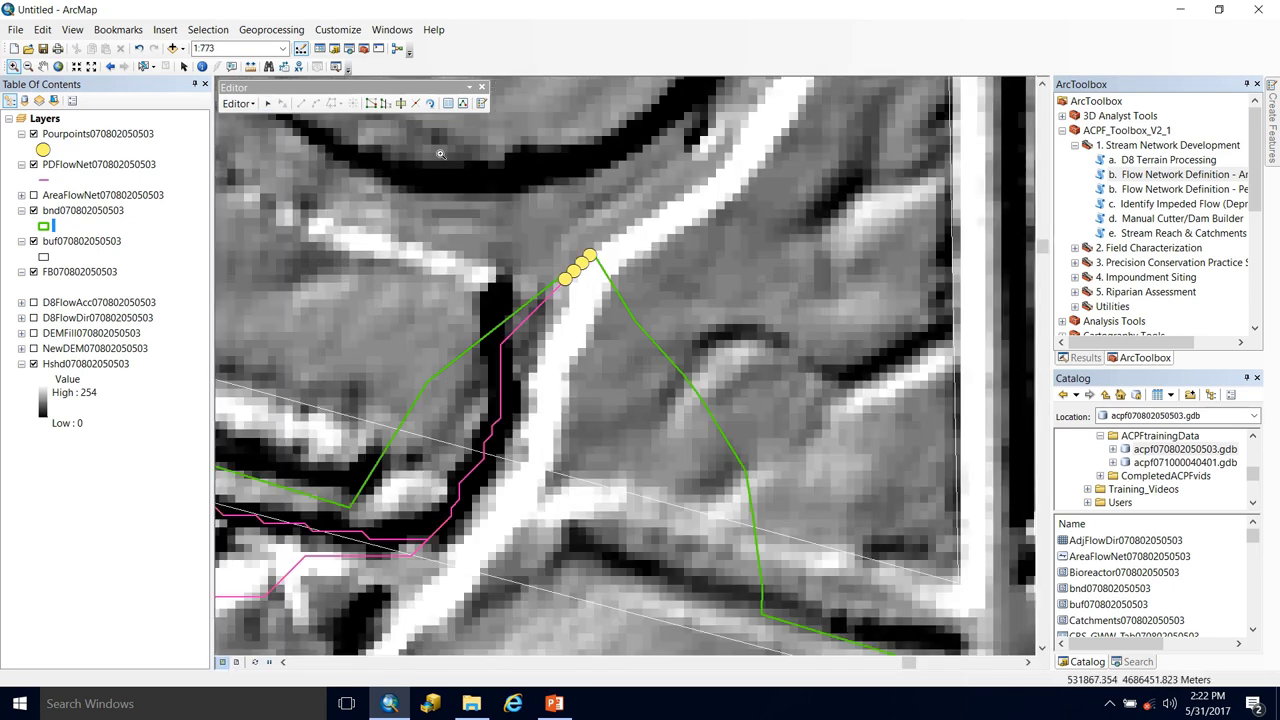
{"action": "left_click_drag", "start_coordinate": [428, 184], "coordinate": [806, 400]}
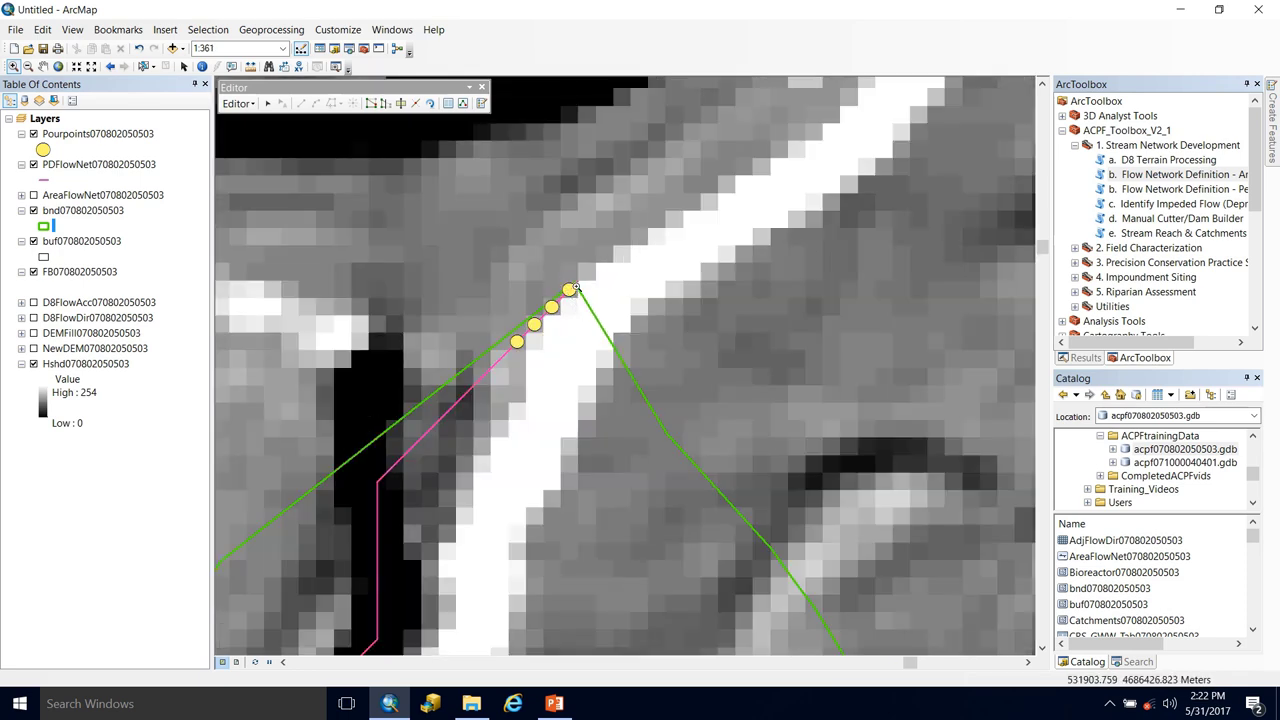
Step: Turn on the D8FlowAcc raster so its cyan high-accumulation cells show beneath the pour points
{"action": "scroll", "coordinate": [388, 279], "scroll_direction": "up", "scroll_amount": 1}
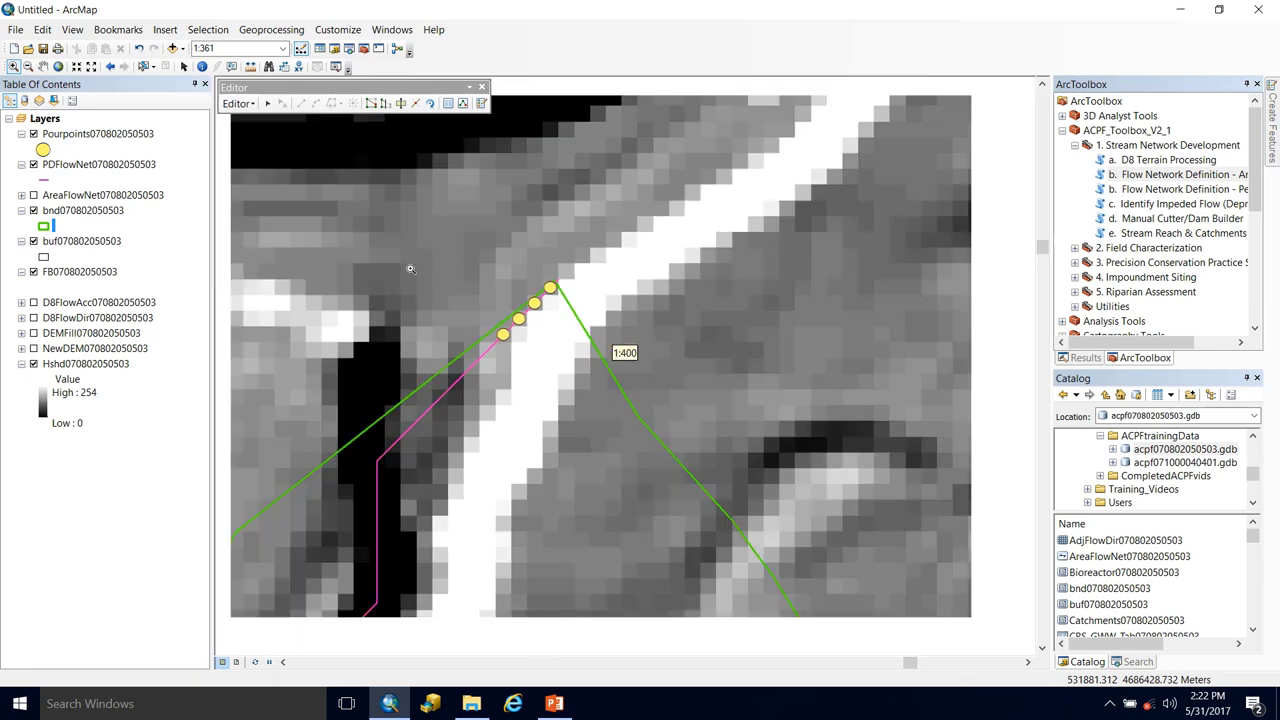
{"action": "scroll", "coordinate": [620, 297], "scroll_direction": "up", "scroll_amount": 5}
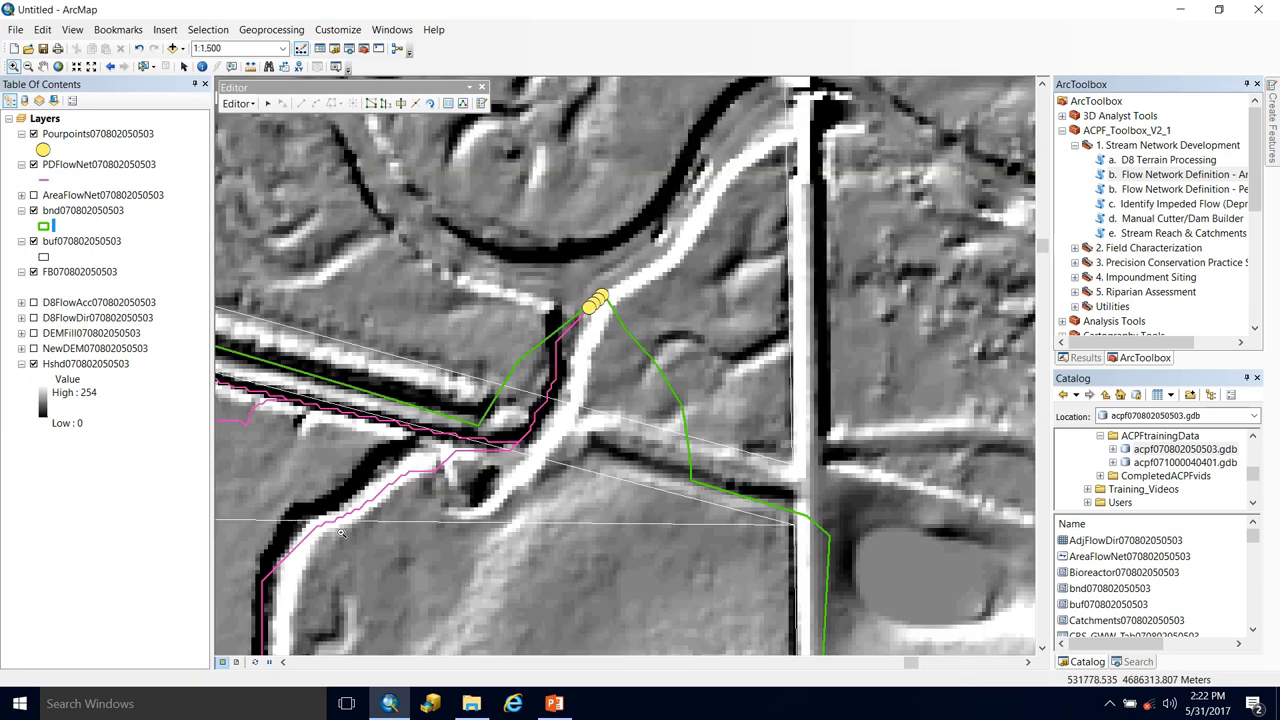
{"action": "left_click", "coordinate": [22, 302]}
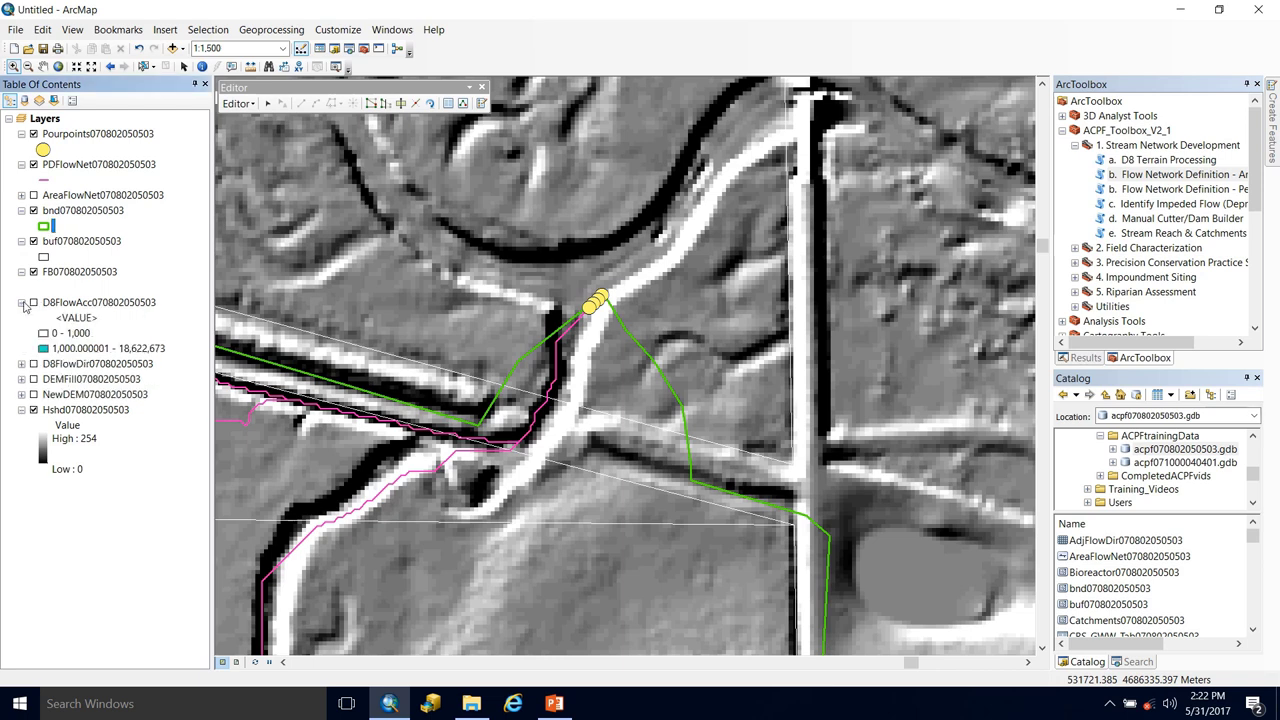
{"action": "left_click", "coordinate": [33, 302]}
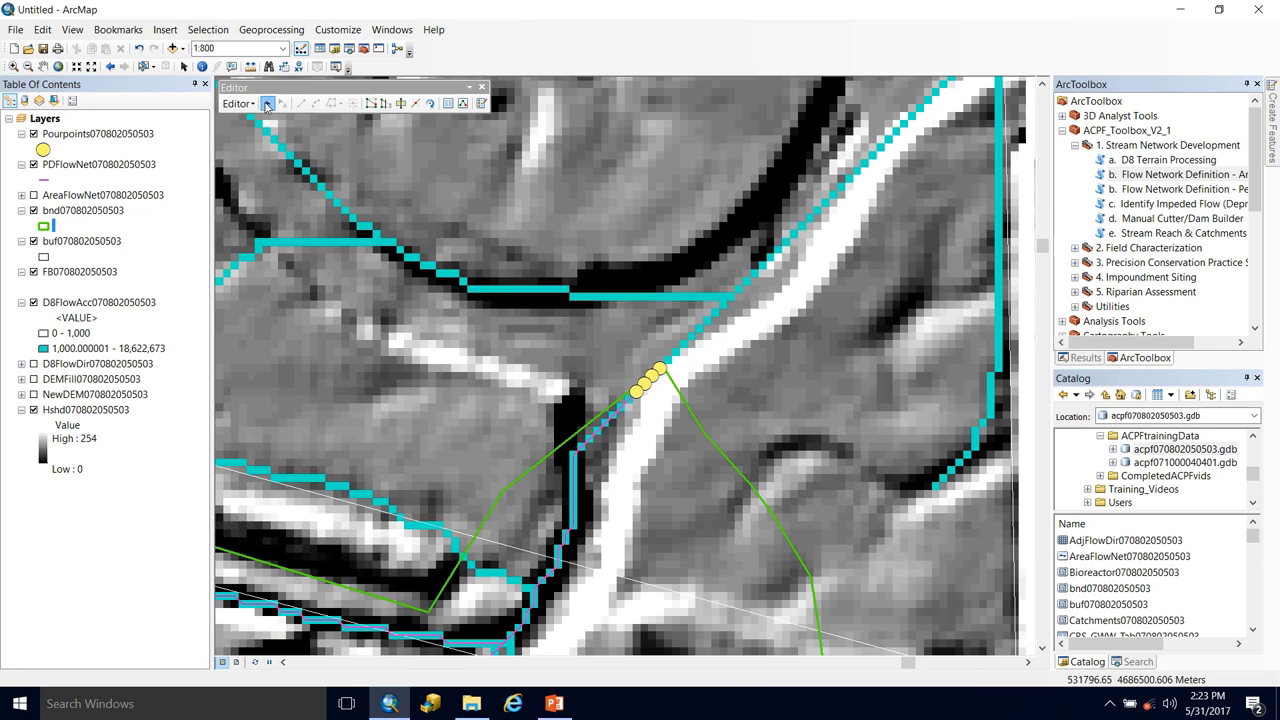
Step: Select all Pourpoints features and drag them together onto the cyan flow accumulation path
{"action": "right_click", "coordinate": [90, 131]}
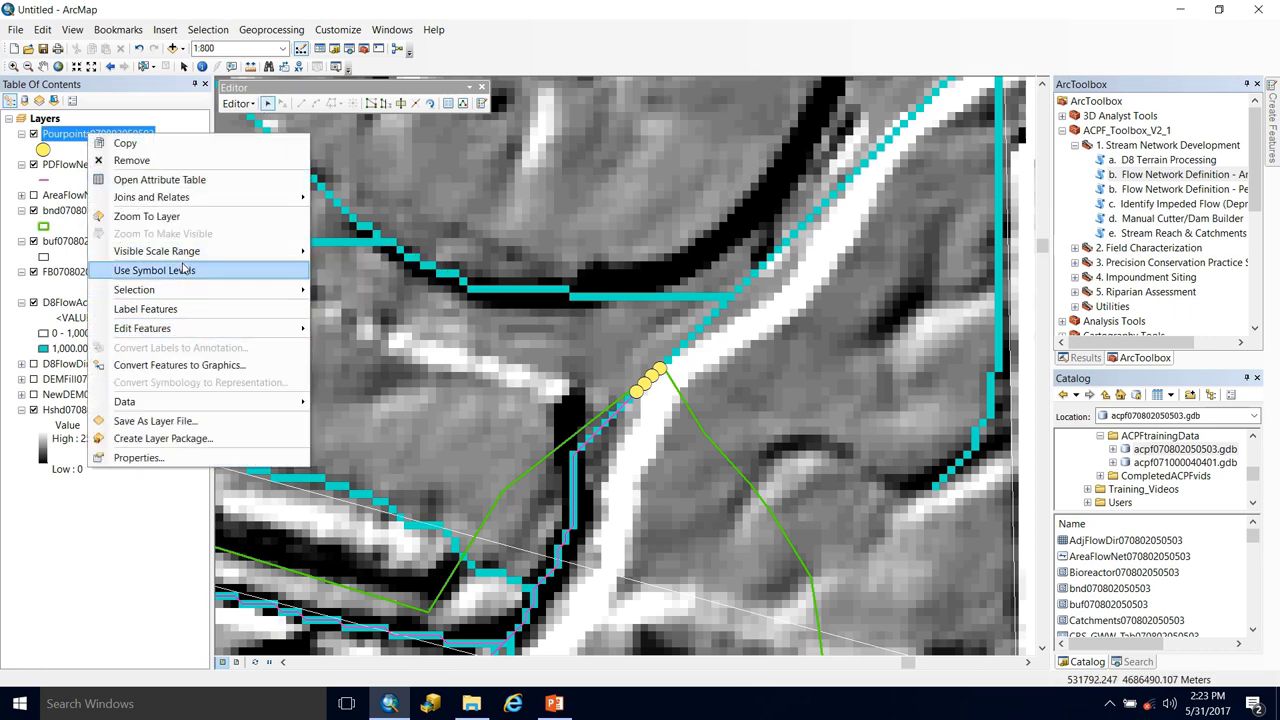
{"action": "mouse_move", "coordinate": [239, 290]}
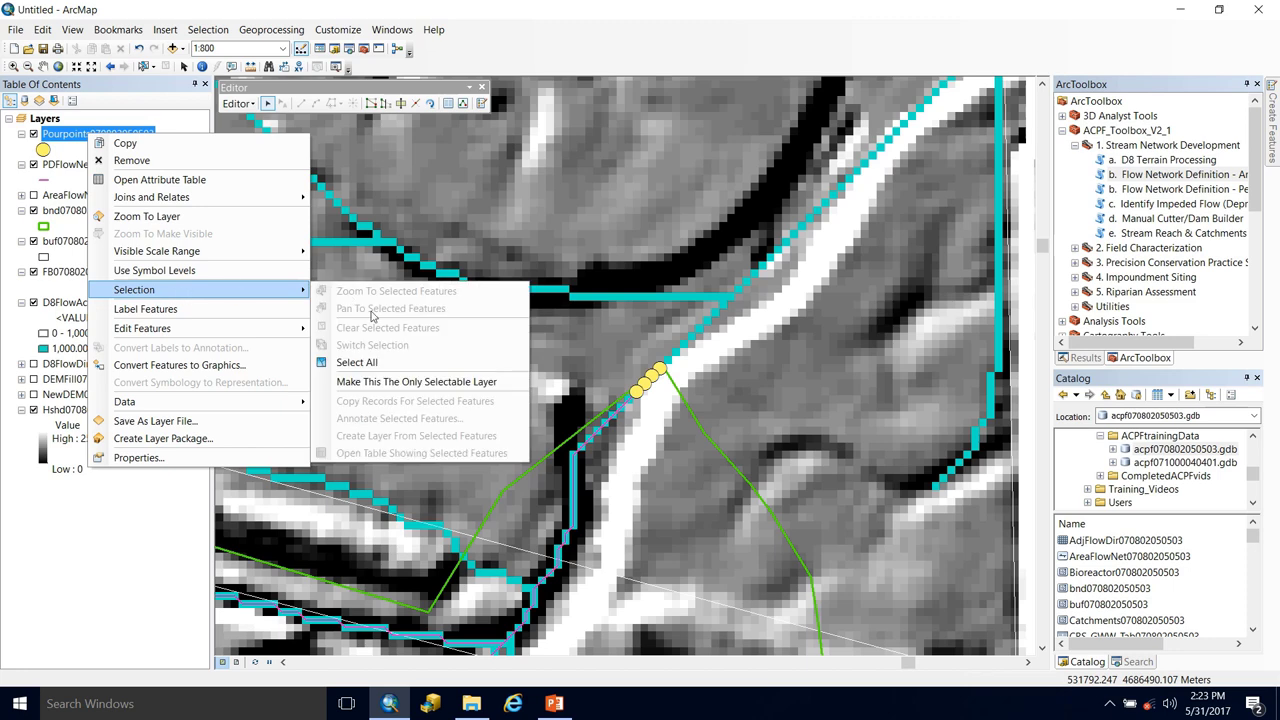
{"action": "left_click", "coordinate": [365, 385]}
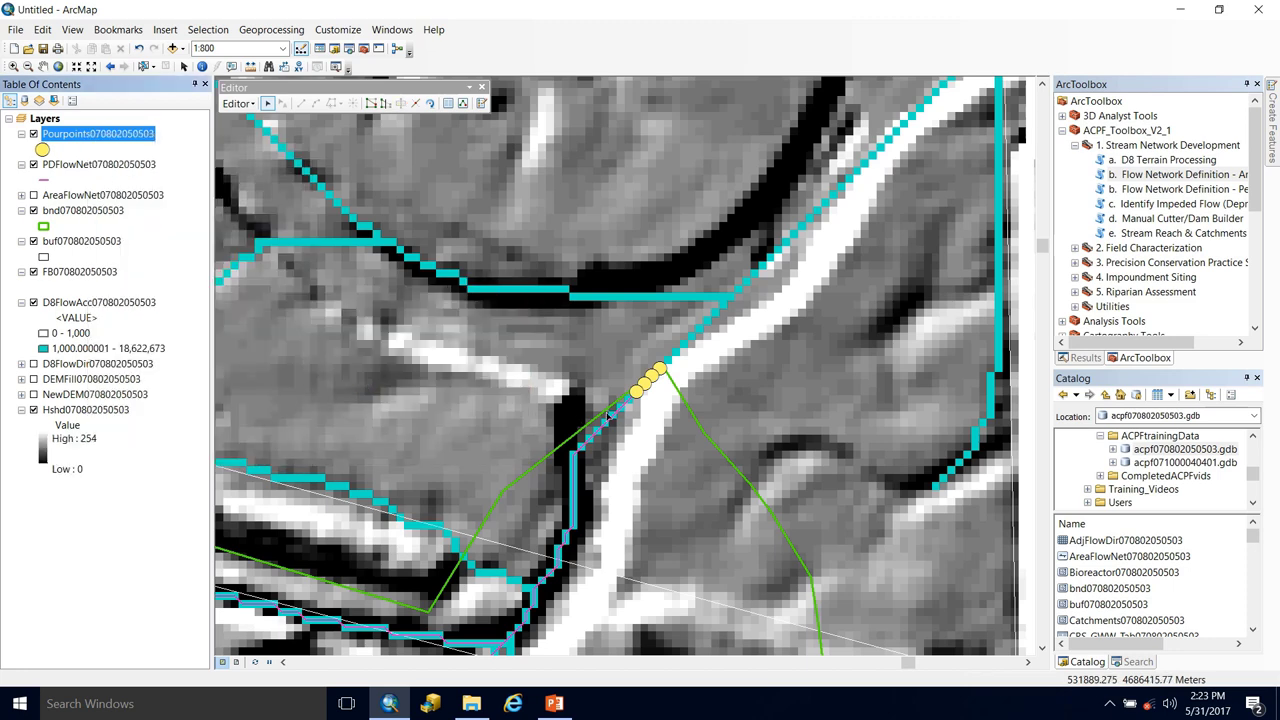
{"action": "left_click", "coordinate": [650, 388]}
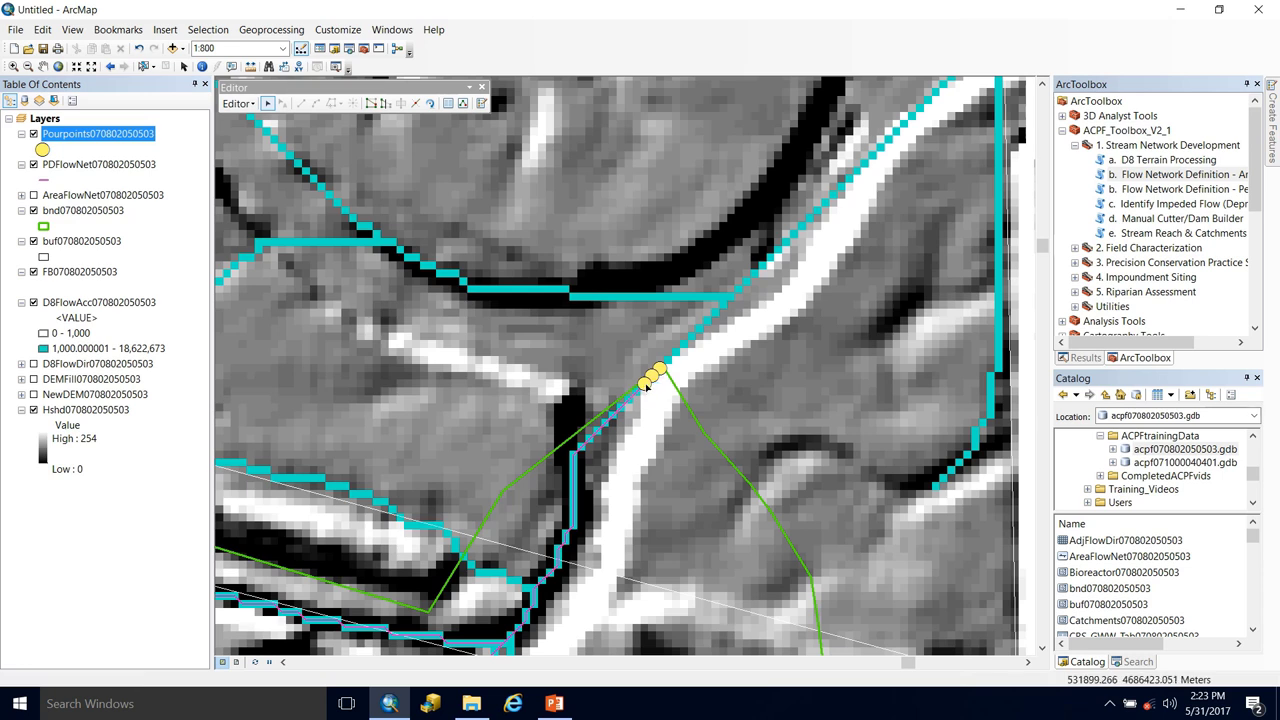
{"action": "left_click_drag", "start_coordinate": [651, 389], "coordinate": [651, 378]}
{"action": "left_click_drag", "start_coordinate": [652, 378], "coordinate": [656, 383]}
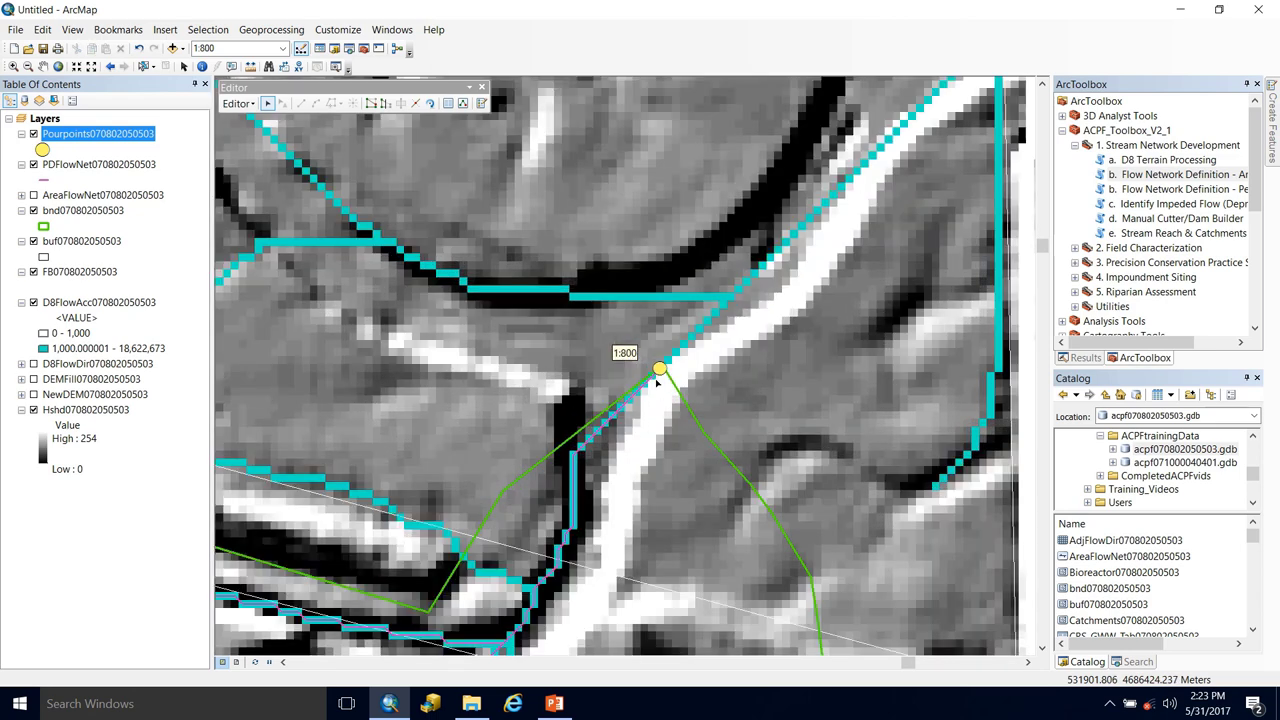
Step: Move the pour point onto the cyan stream cell just upstream of the confluence, checking at 1:300
{"action": "scroll", "coordinate": [657, 381], "scroll_direction": "up", "scroll_amount": 3}
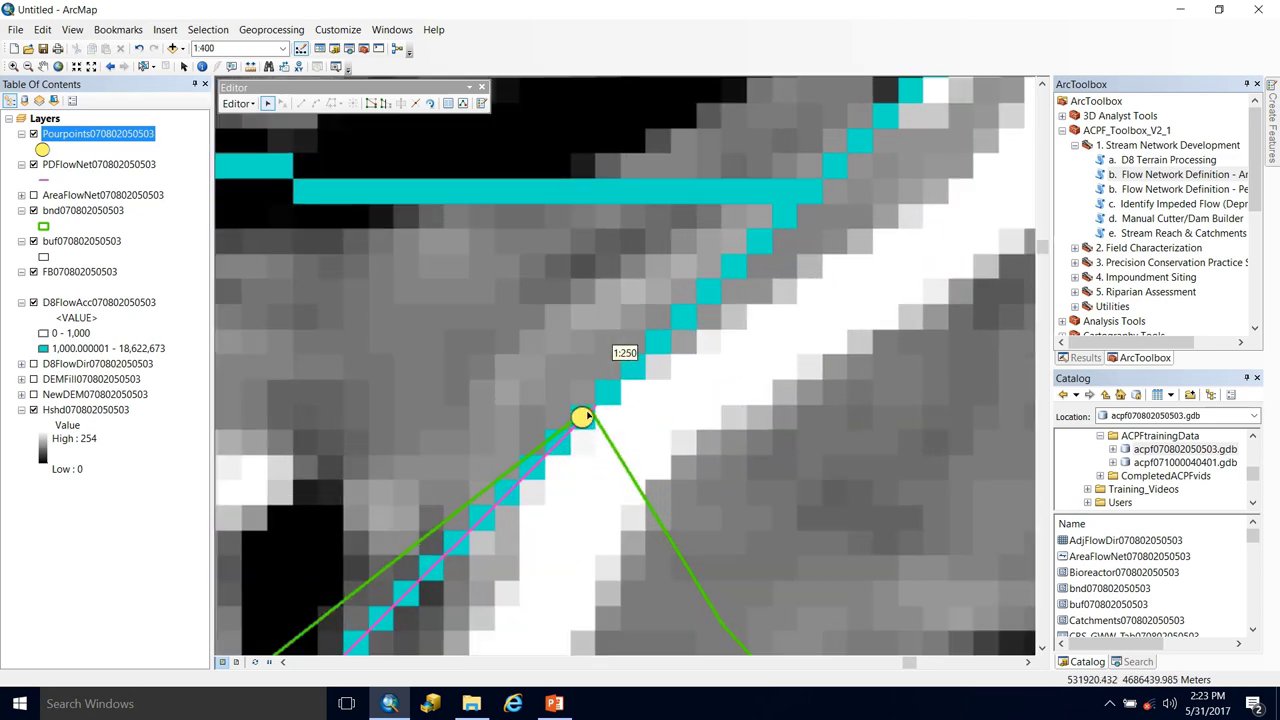
{"action": "left_click", "coordinate": [582, 417]}
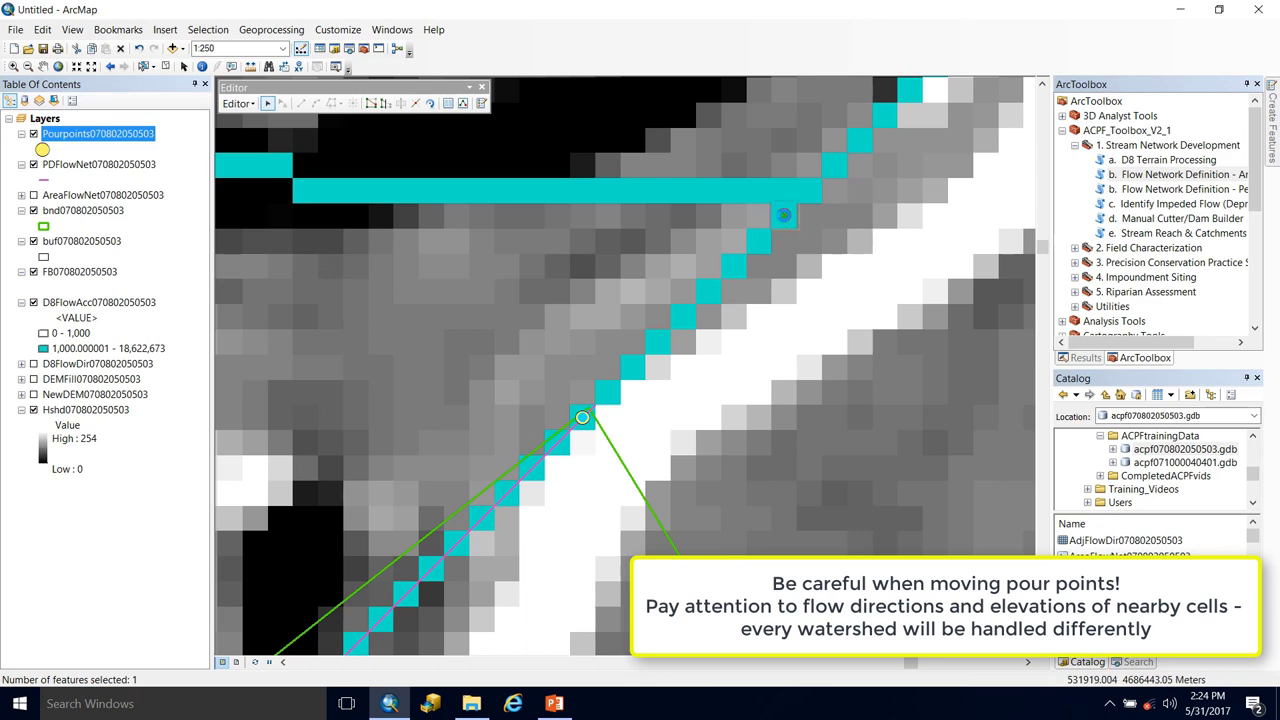
{"action": "left_click_drag", "start_coordinate": [784, 215], "coordinate": [784, 215]}
{"action": "scroll", "coordinate": [782, 357], "scroll_direction": "up", "scroll_amount": 4}
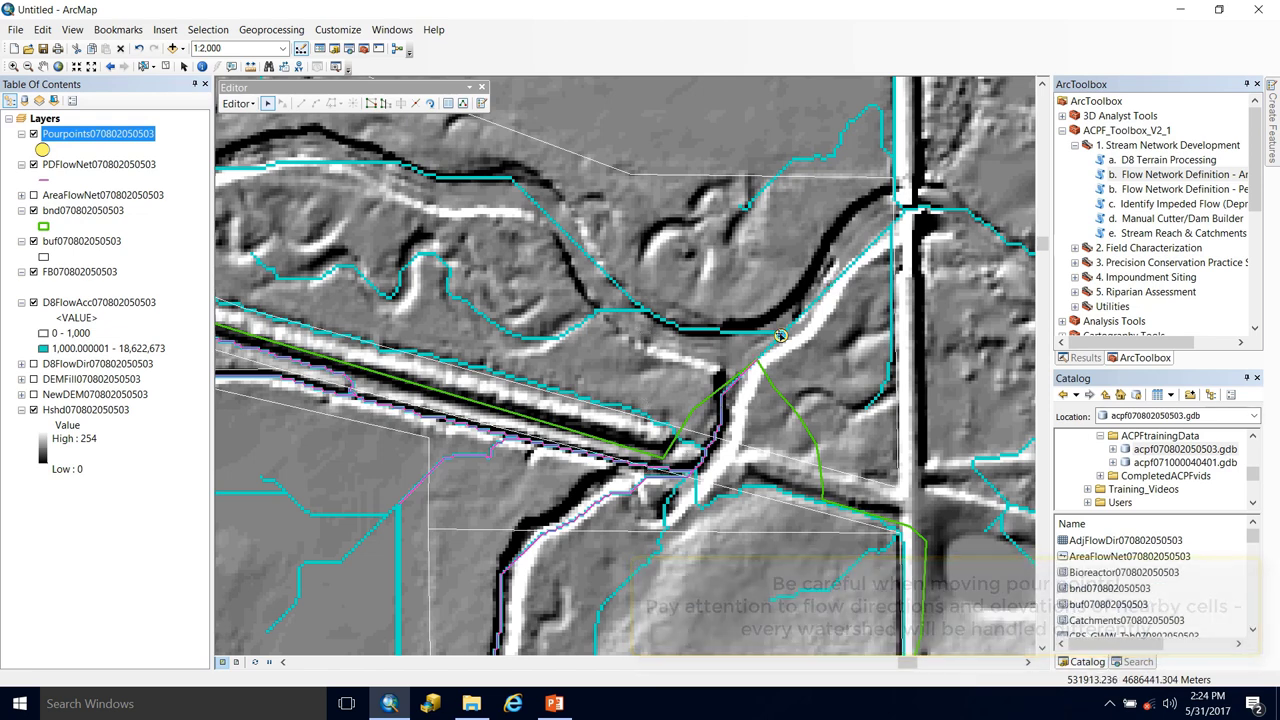
{"action": "left_click_drag", "start_coordinate": [812, 344], "coordinate": [487, 382]}
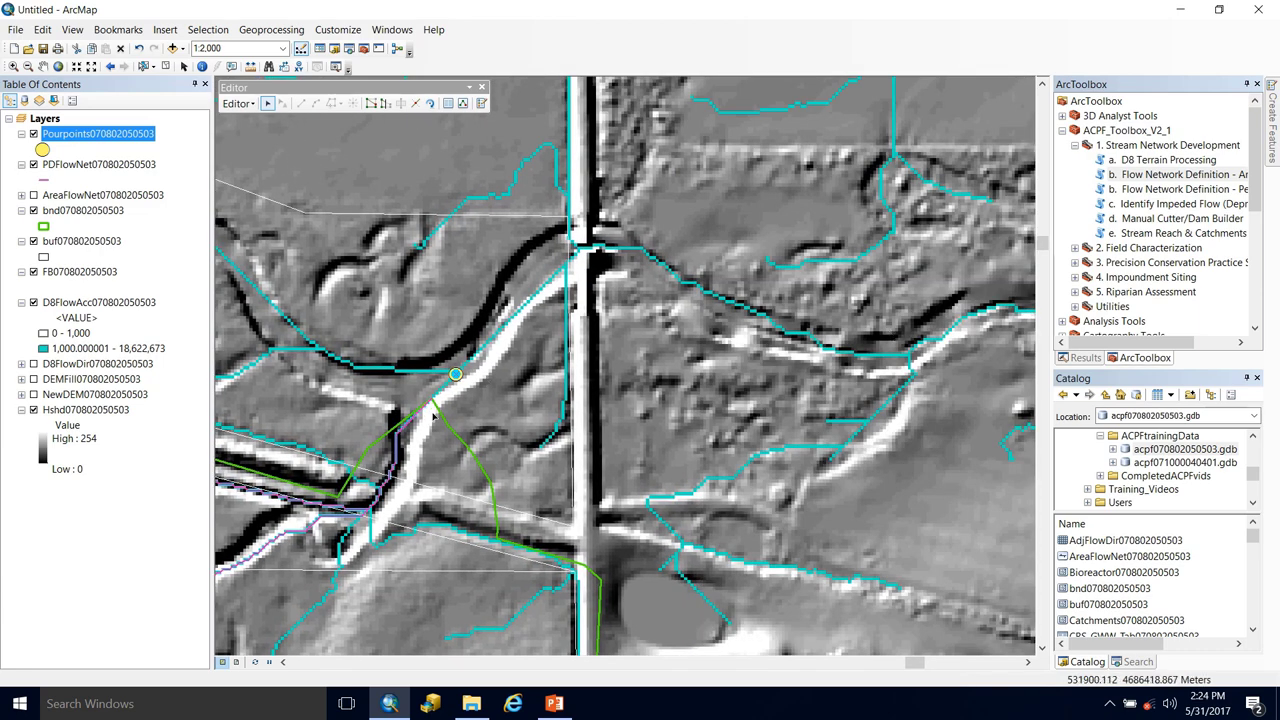
{"action": "scroll", "coordinate": [424, 376], "scroll_direction": "down", "scroll_amount": 4}
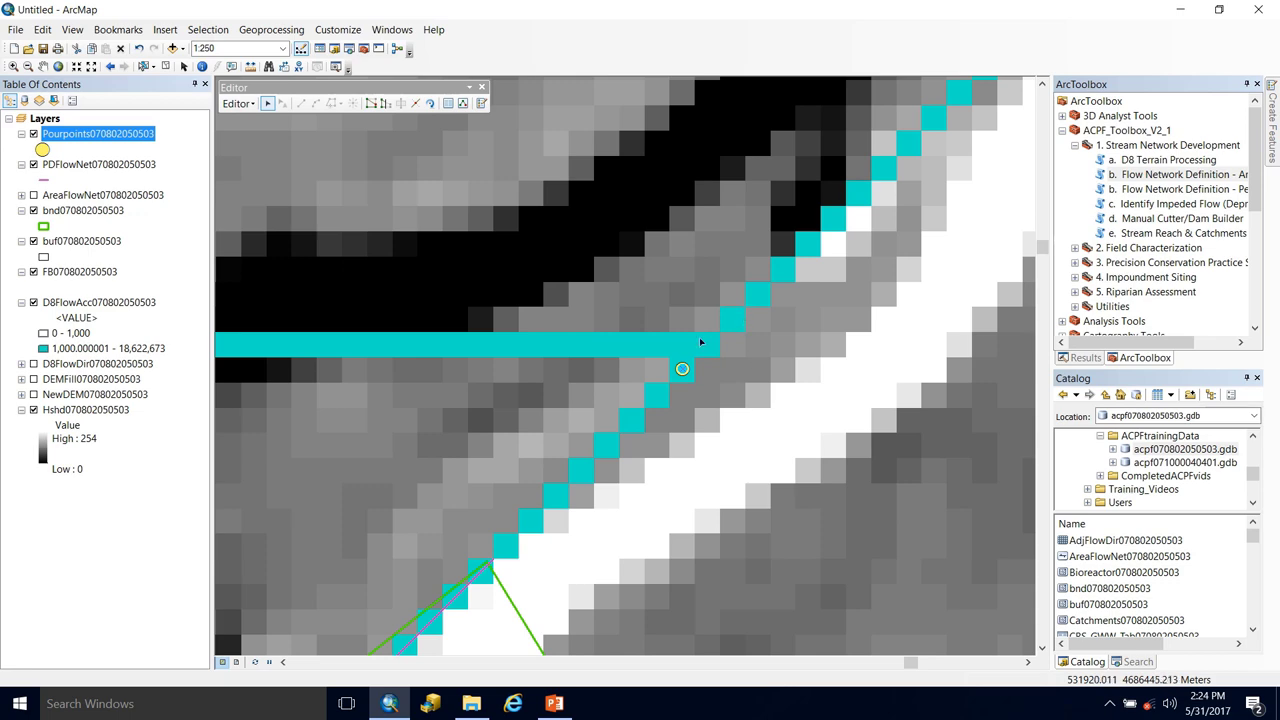
{"action": "scroll", "coordinate": [746, 377], "scroll_direction": "up", "scroll_amount": 1}
{"action": "scroll", "coordinate": [746, 376], "scroll_direction": "down", "scroll_amount": 9}
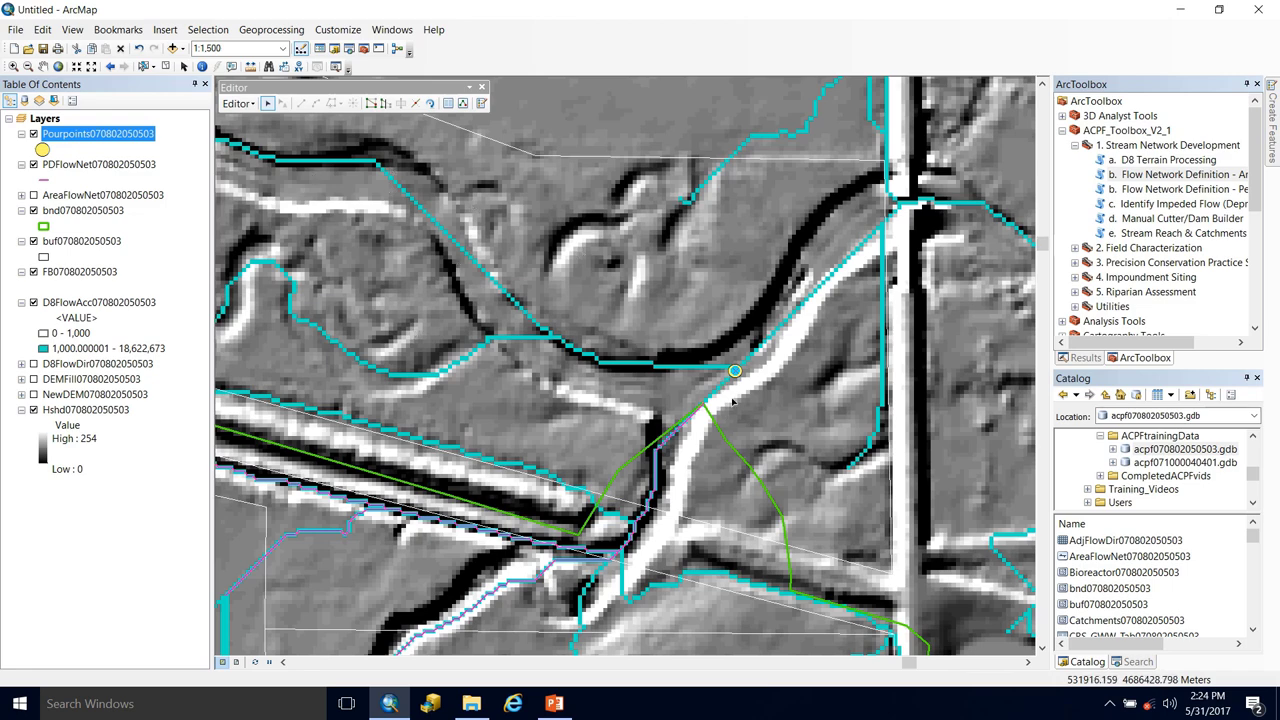
{"action": "scroll", "coordinate": [732, 400], "scroll_direction": "up", "scroll_amount": 3}
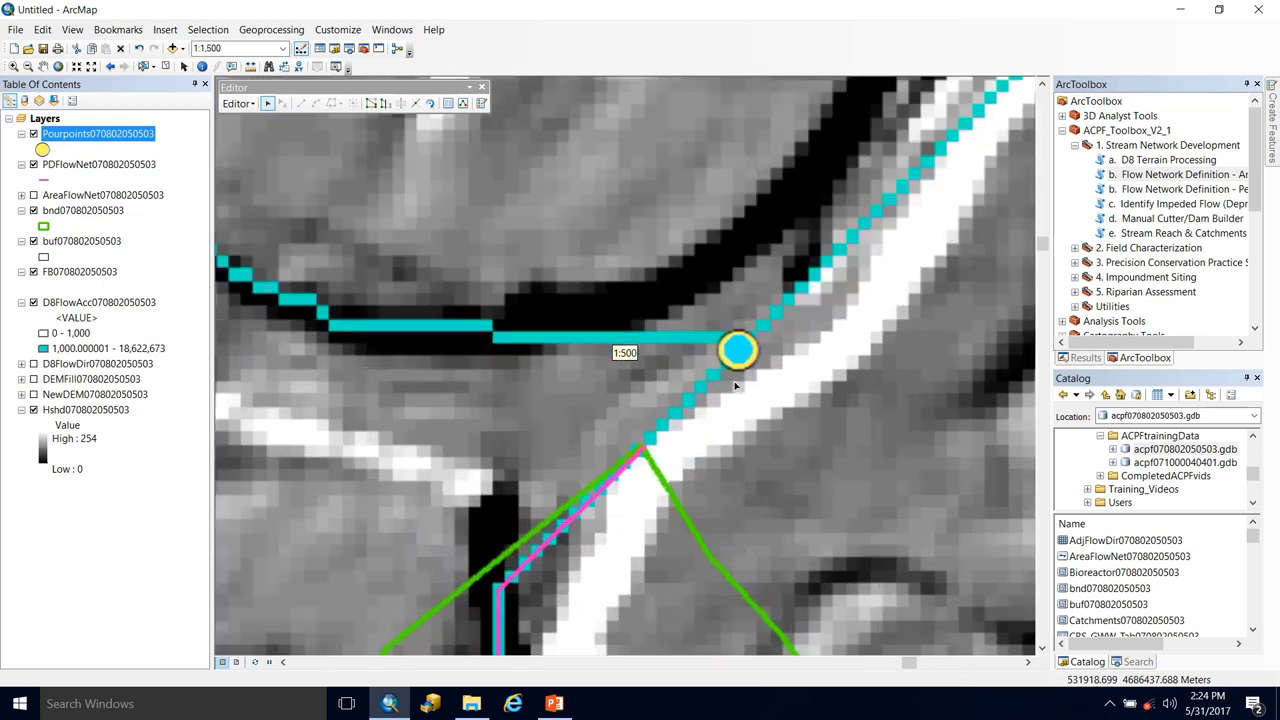
{"action": "scroll", "coordinate": [735, 385], "scroll_direction": "up", "scroll_amount": 2}
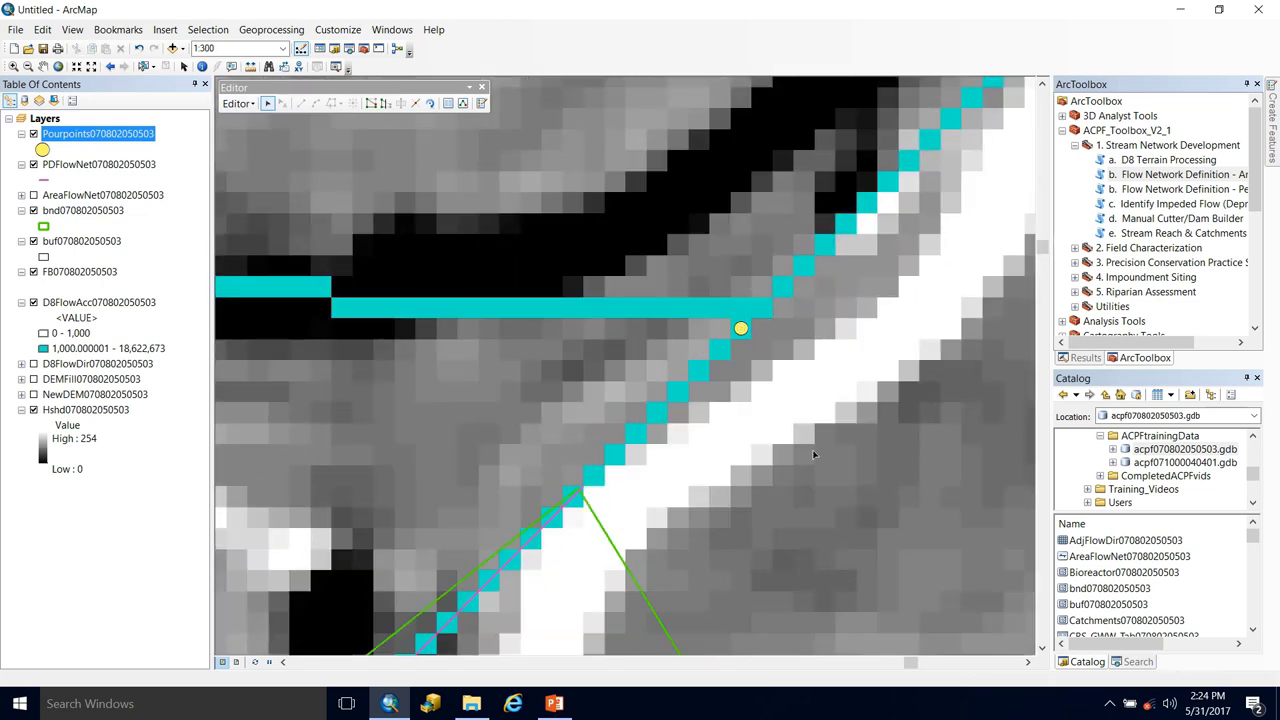
Step: Stop editing, zoom to the bnd layer's full extent, and collapse the D8FlowAcc legend
{"action": "left_click", "coordinate": [238, 104]}
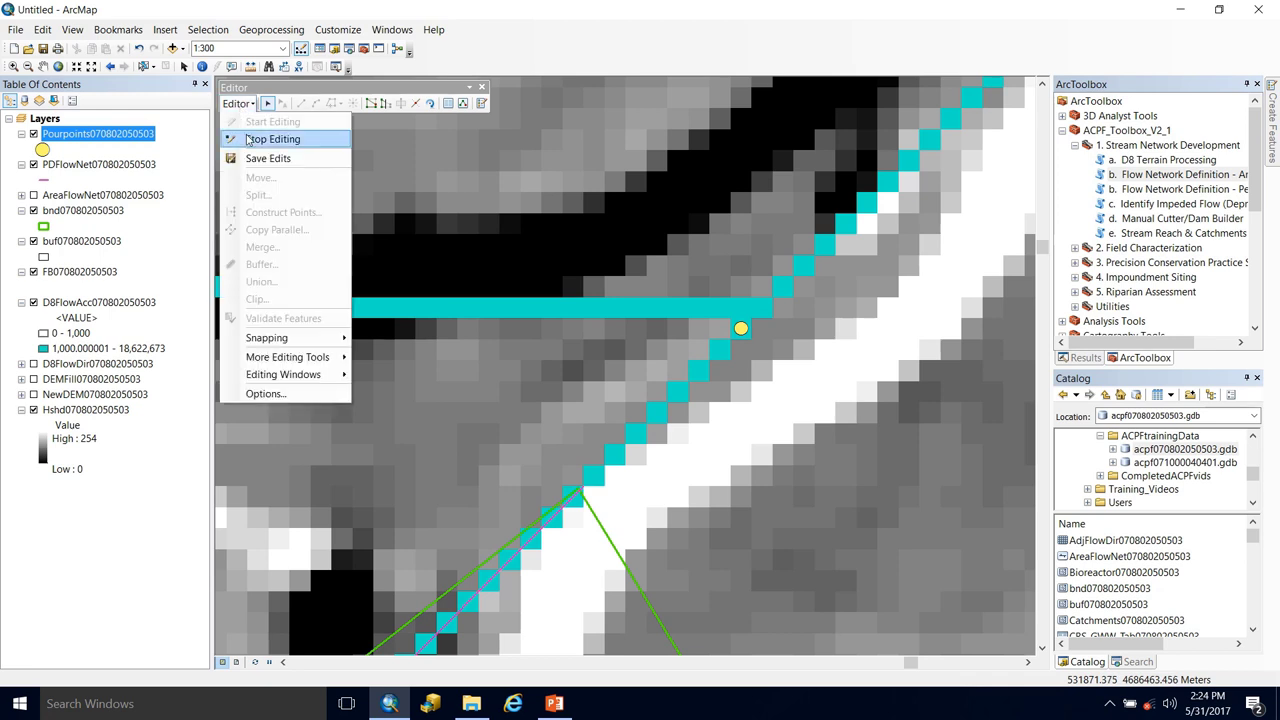
{"action": "left_click", "coordinate": [236, 104]}
{"action": "left_click", "coordinate": [234, 105]}
{"action": "left_click", "coordinate": [252, 140]}
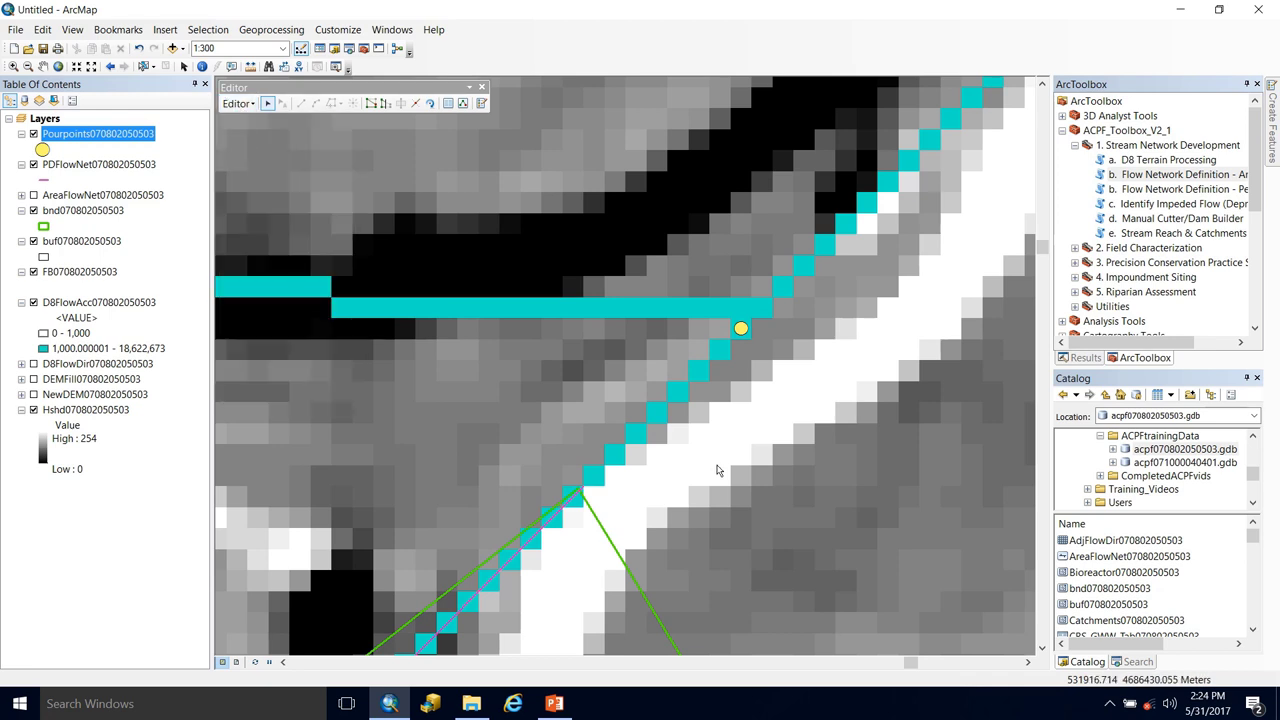
{"action": "right_click", "coordinate": [64, 211]}
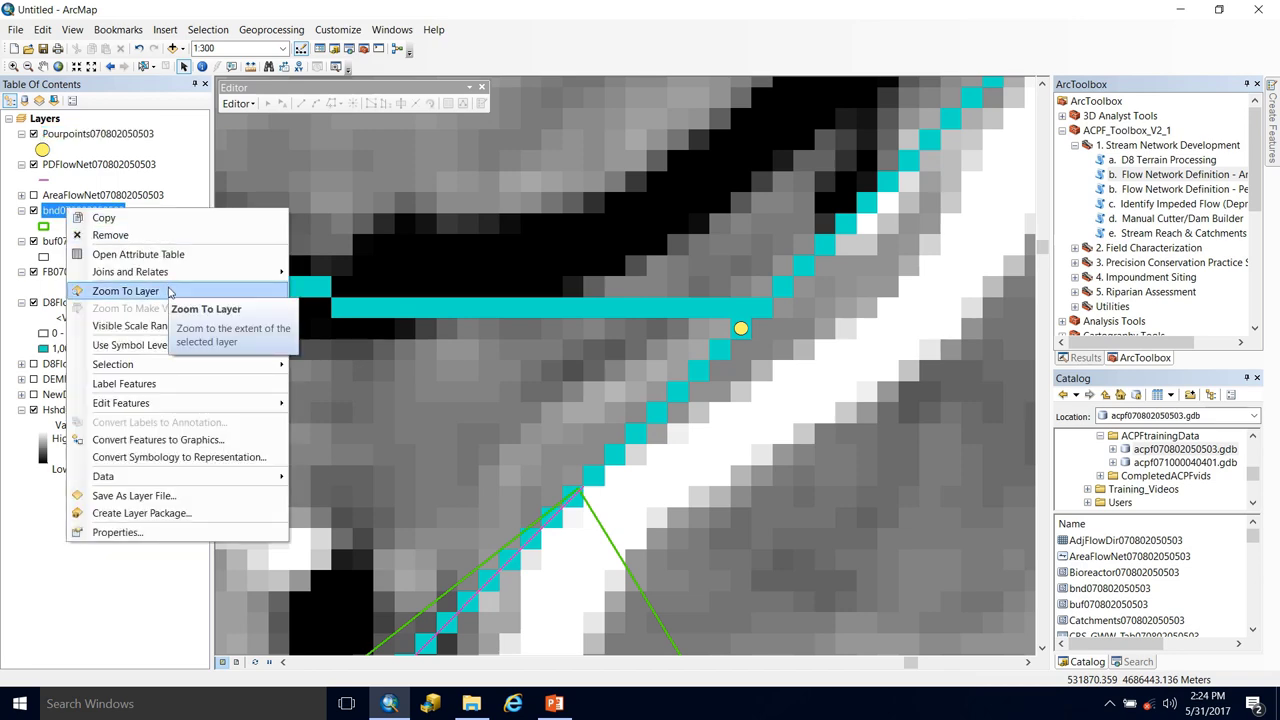
{"action": "left_click", "coordinate": [169, 289]}
{"action": "left_click", "coordinate": [21, 303]}
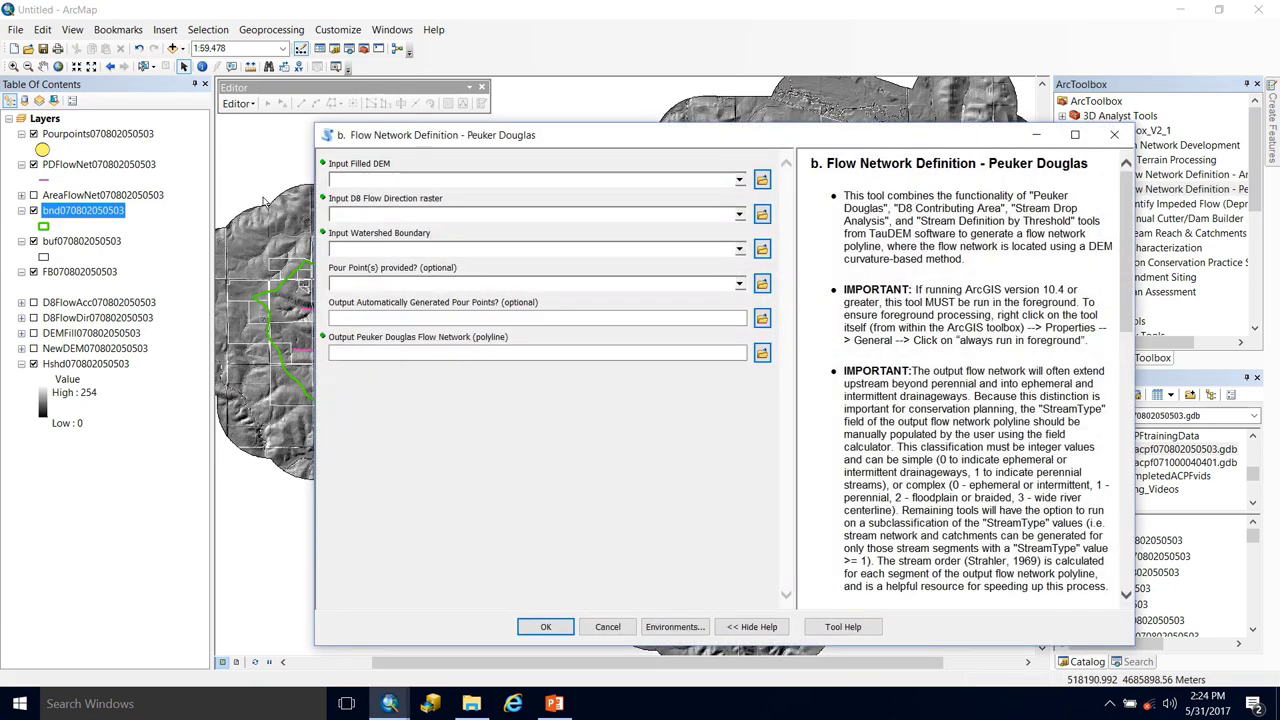
Step: Run Peuker Douglas with DEMFill as the filled DEM and Pourpoints as the pour point input
{"action": "left_click", "coordinate": [74, 334]}
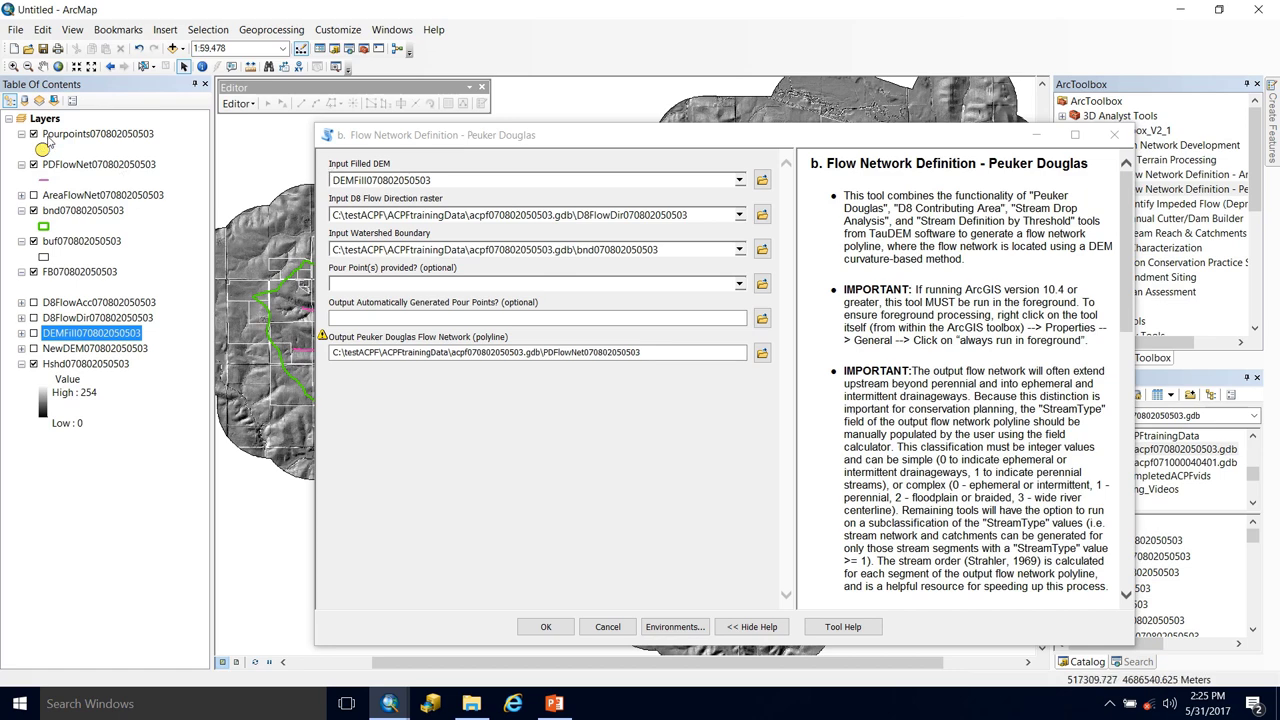
{"action": "left_click_drag", "start_coordinate": [48, 140], "coordinate": [387, 287]}
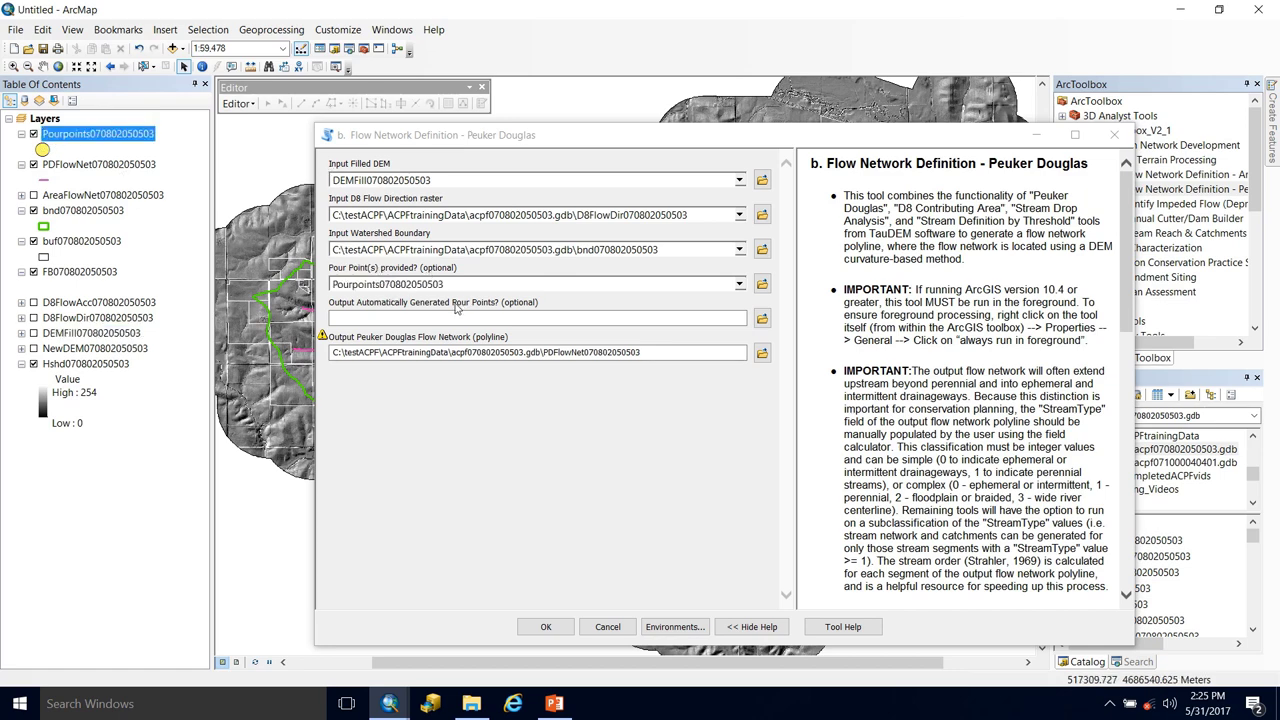
{"action": "left_click", "coordinate": [613, 393]}
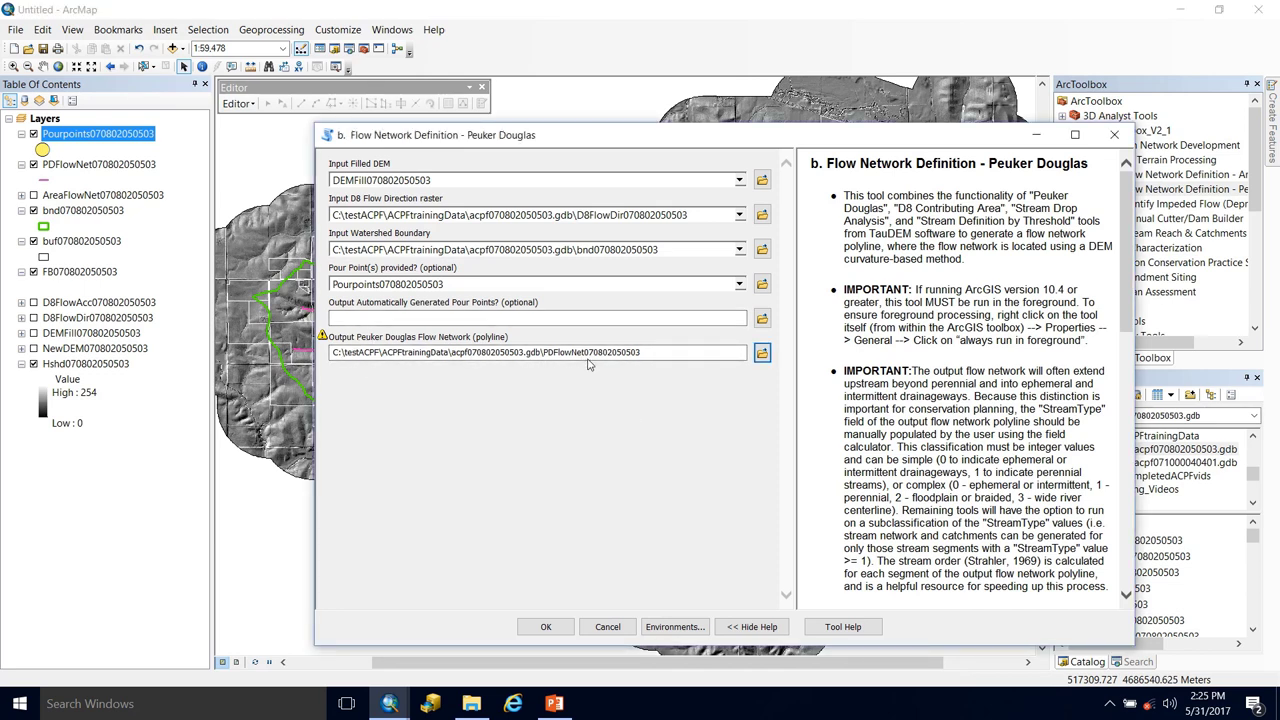
{"action": "left_click", "coordinate": [545, 627]}
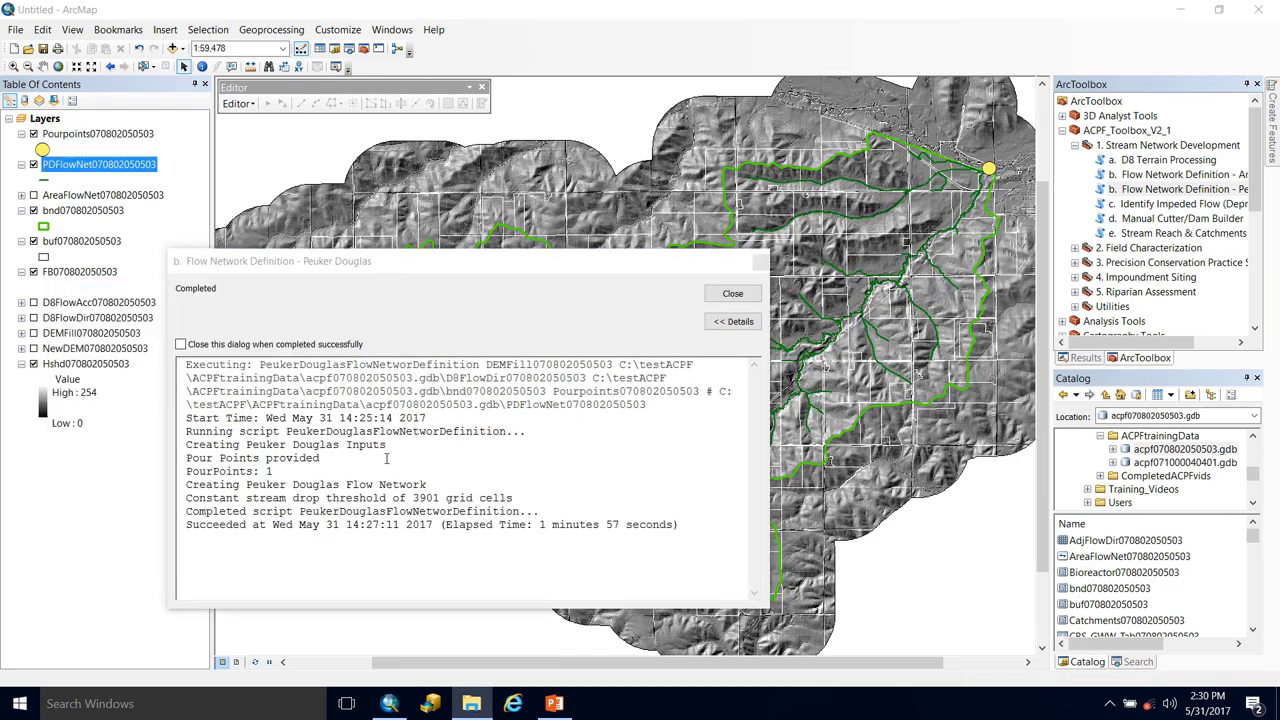
Step: Read the completed run's log, highlighting the progress messages, executed command and its Pourpoints input
{"action": "left_click", "coordinate": [700, 535]}
{"action": "left_click_drag", "start_coordinate": [192, 432], "coordinate": [415, 527]}
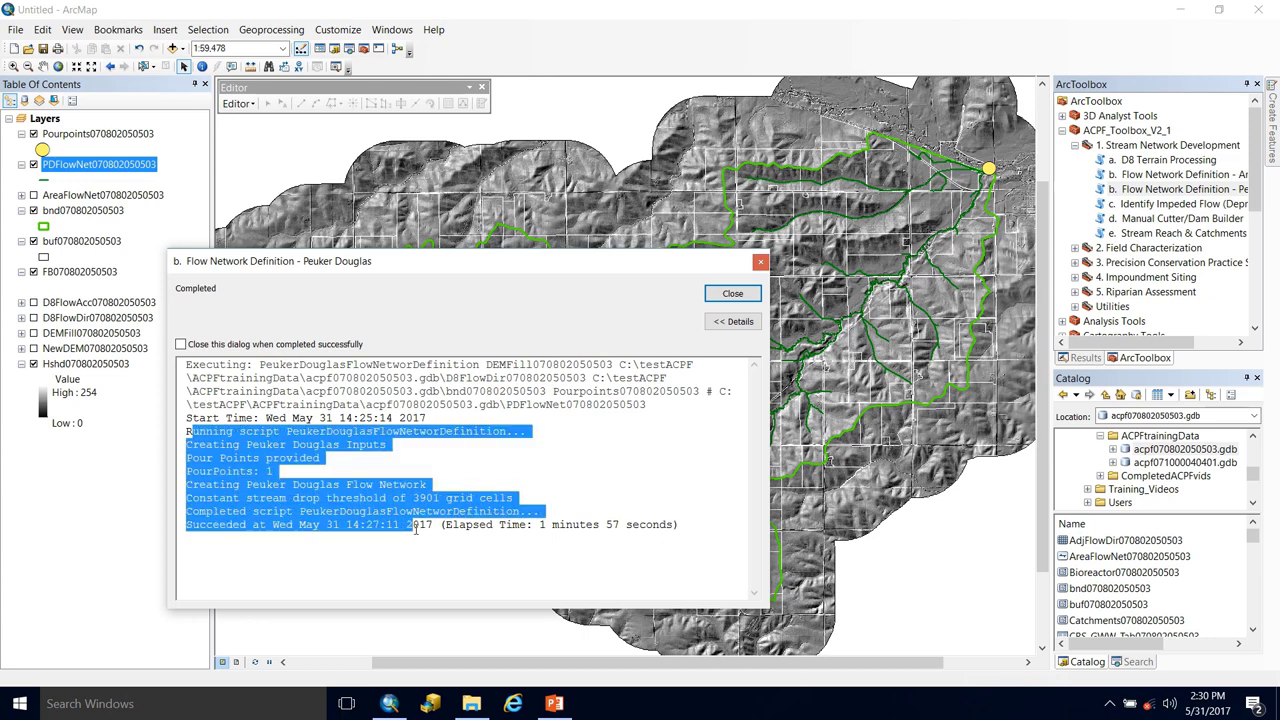
{"action": "left_click", "coordinate": [481, 511]}
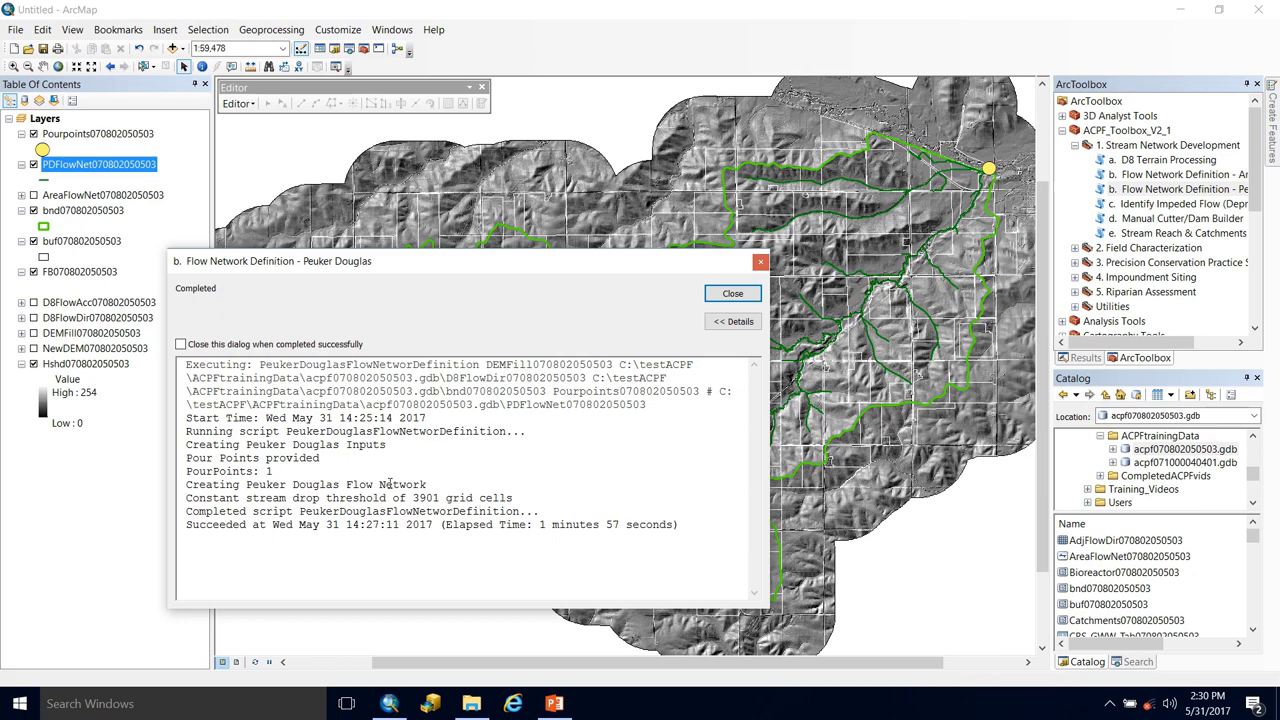
{"action": "left_click_drag", "start_coordinate": [190, 444], "coordinate": [549, 511]}
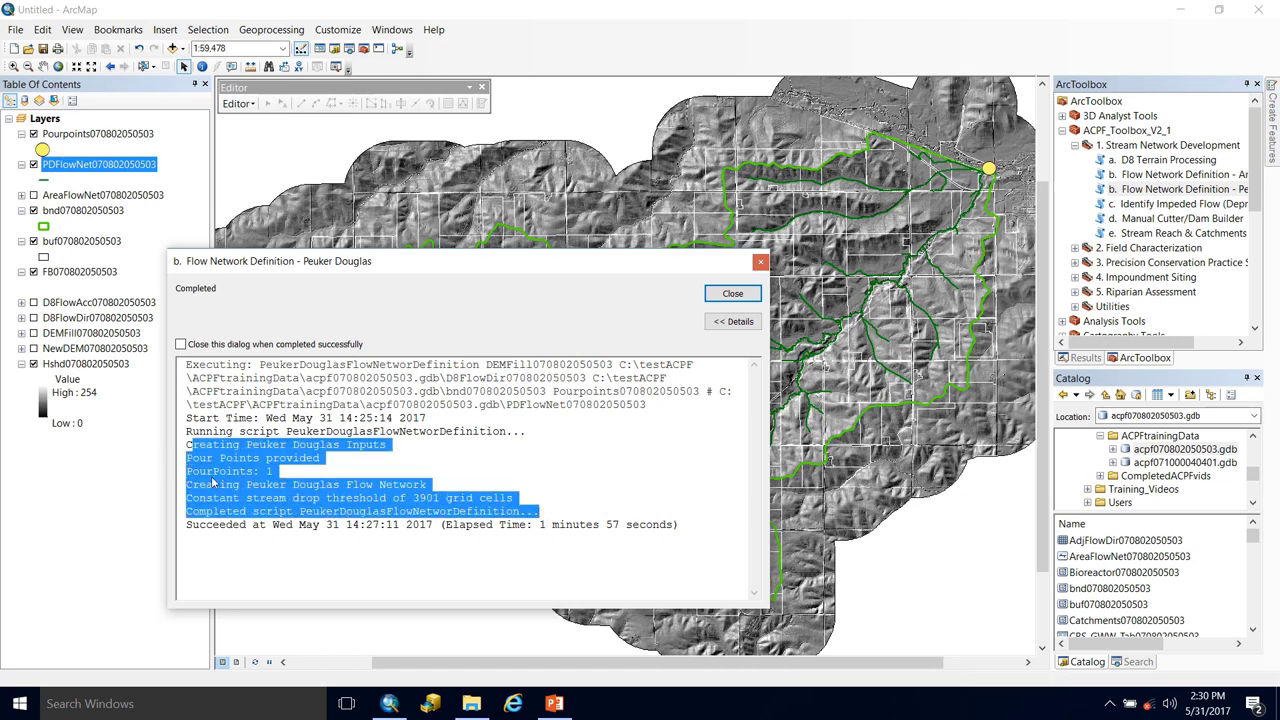
{"action": "left_click", "coordinate": [241, 524]}
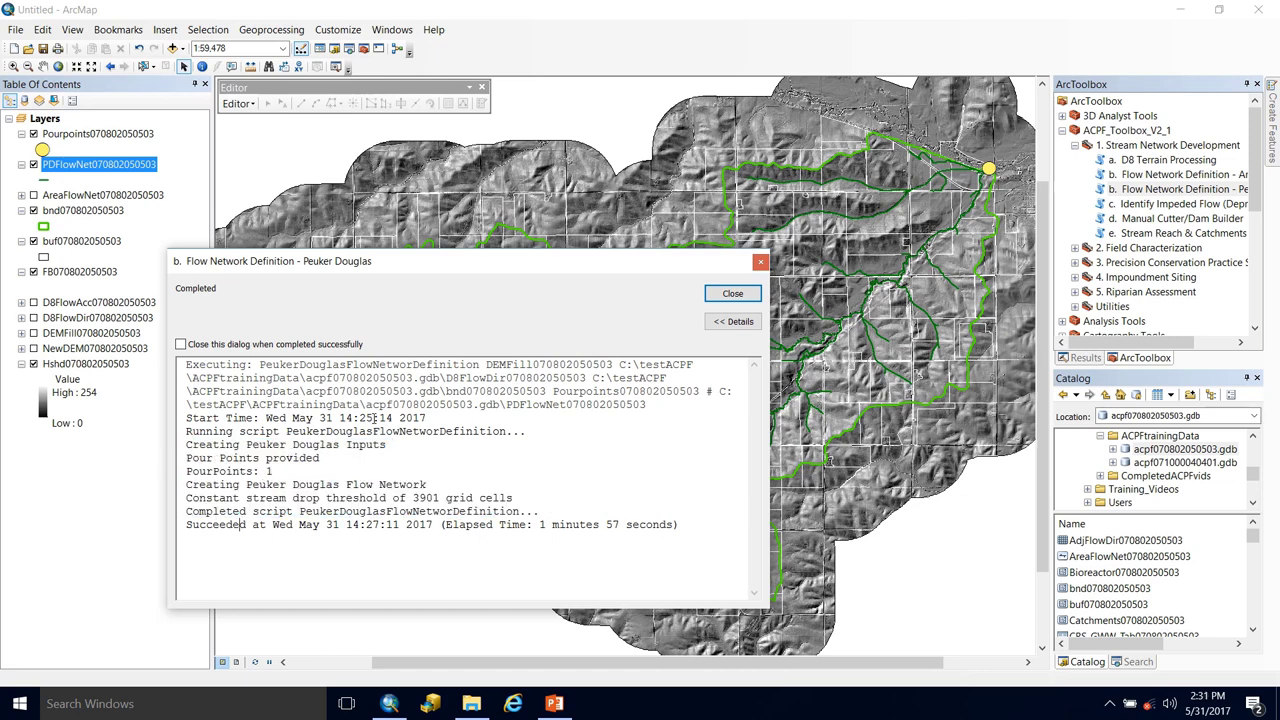
{"action": "left_click_drag", "start_coordinate": [242, 366], "coordinate": [659, 414]}
{"action": "left_click", "coordinate": [590, 404]}
{"action": "left_click_drag", "start_coordinate": [553, 391], "coordinate": [705, 391]}
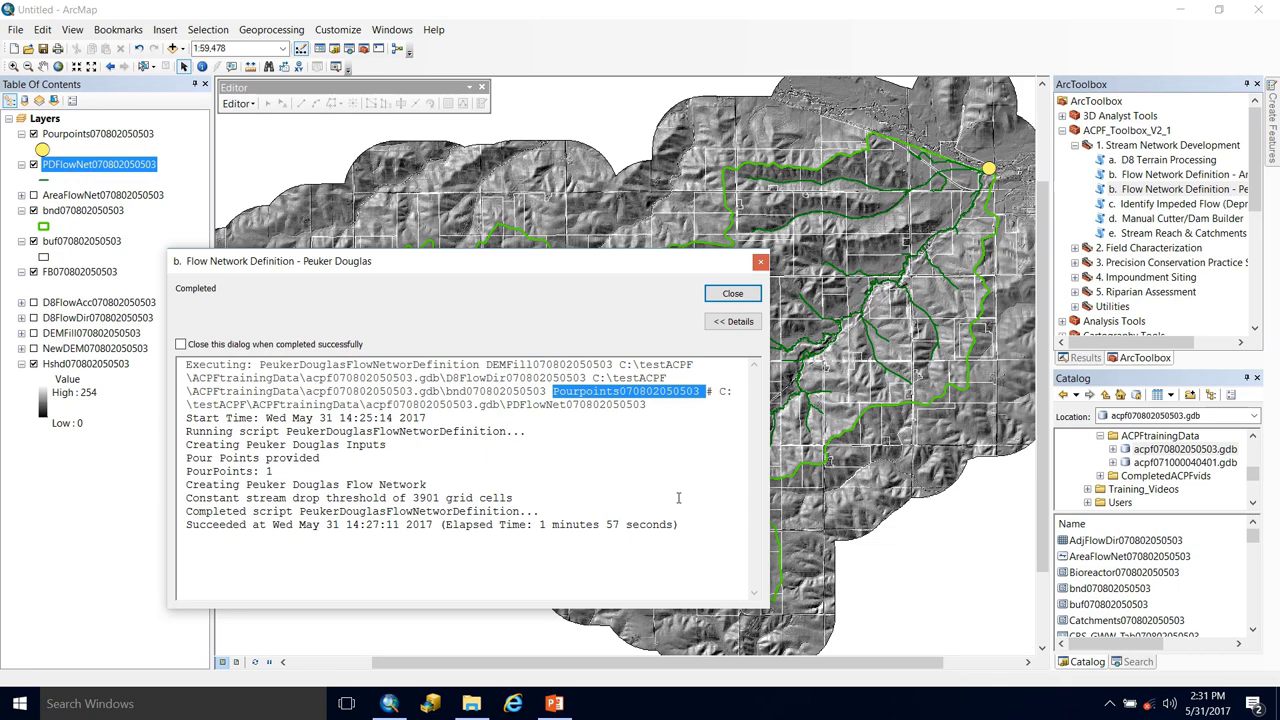
{"action": "left_click", "coordinate": [272, 470]}
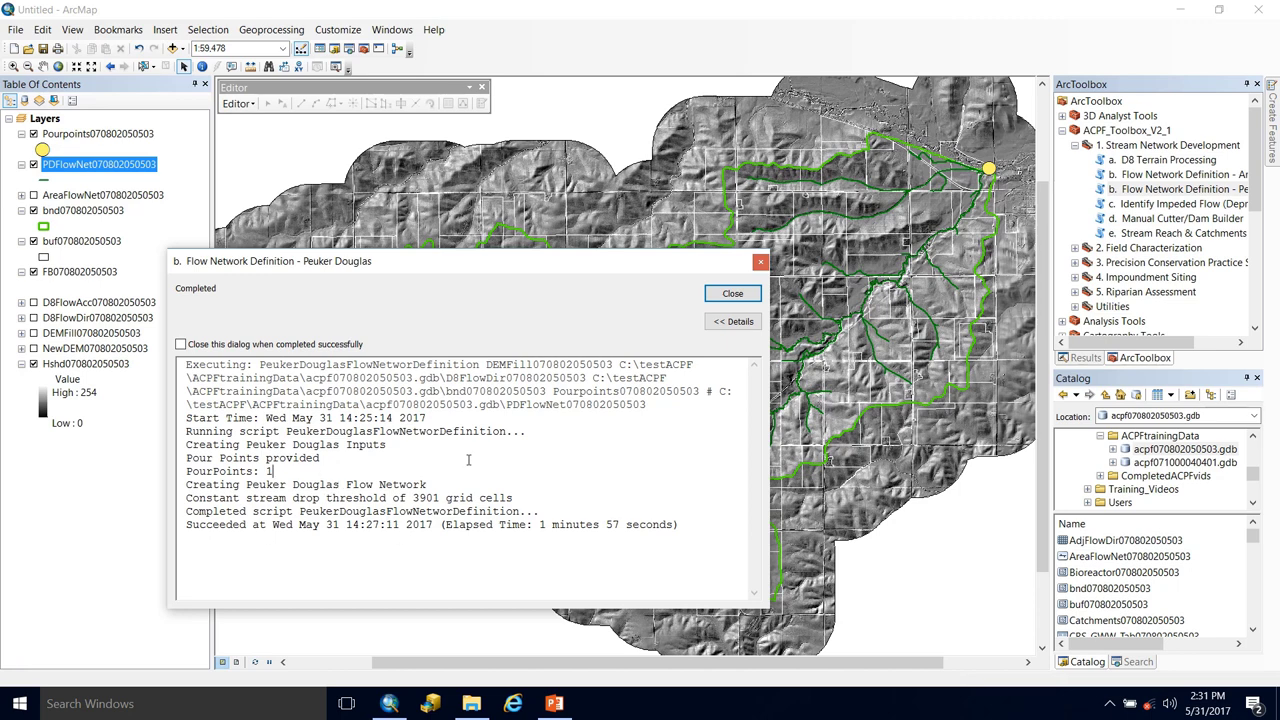
Step: Close the results dialog and color the PDFlowNet lines magenta
{"action": "left_click", "coordinate": [732, 293]}
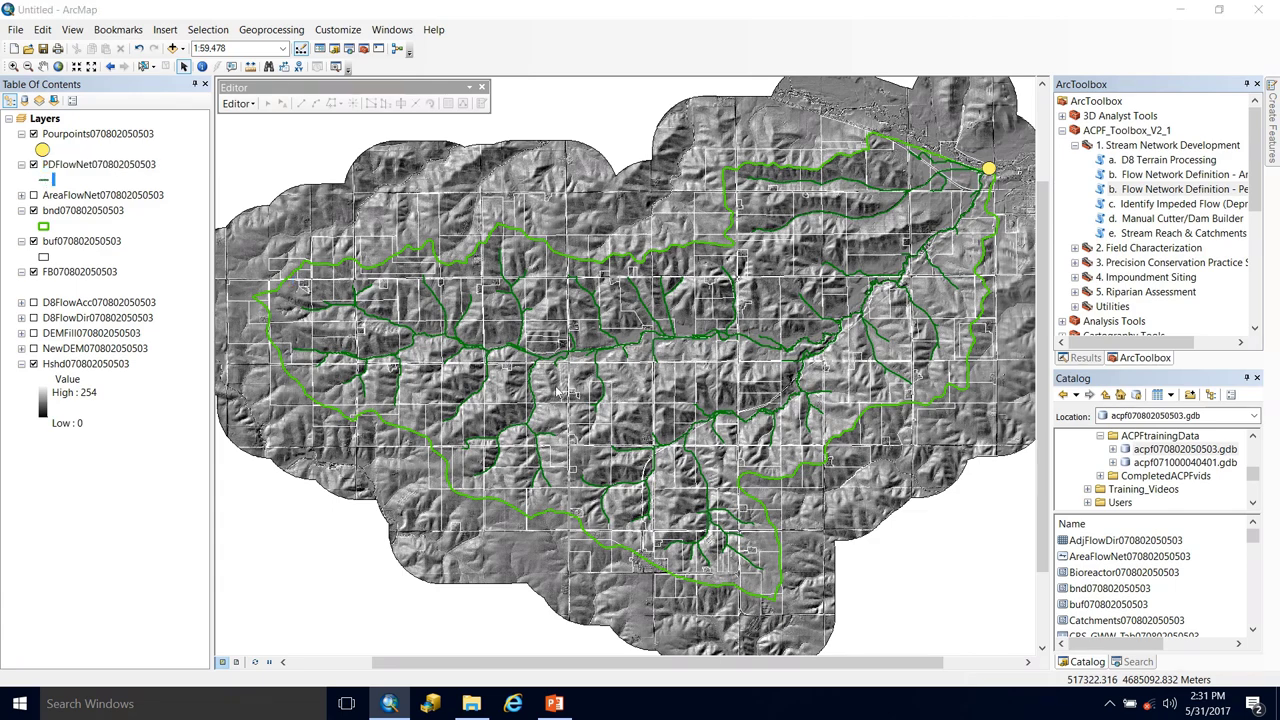
{"action": "left_click", "coordinate": [784, 289]}
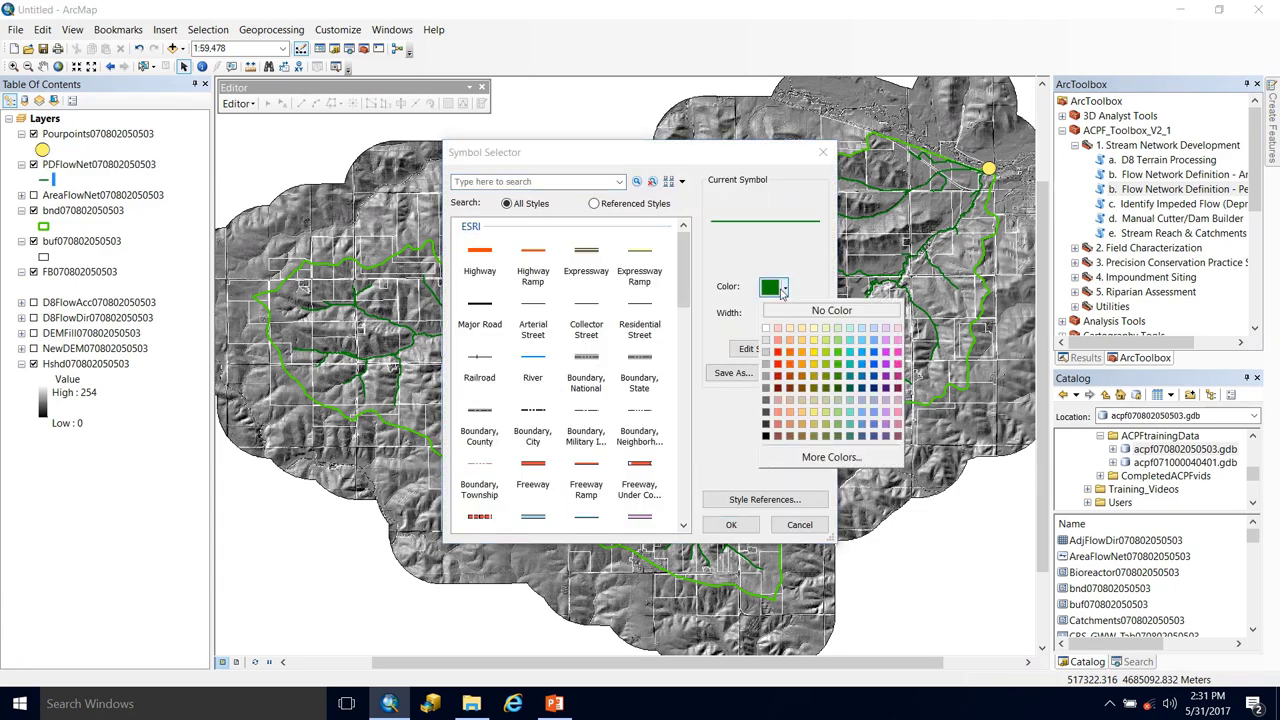
{"action": "left_click", "coordinate": [886, 365]}
{"action": "left_click", "coordinate": [731, 526]}
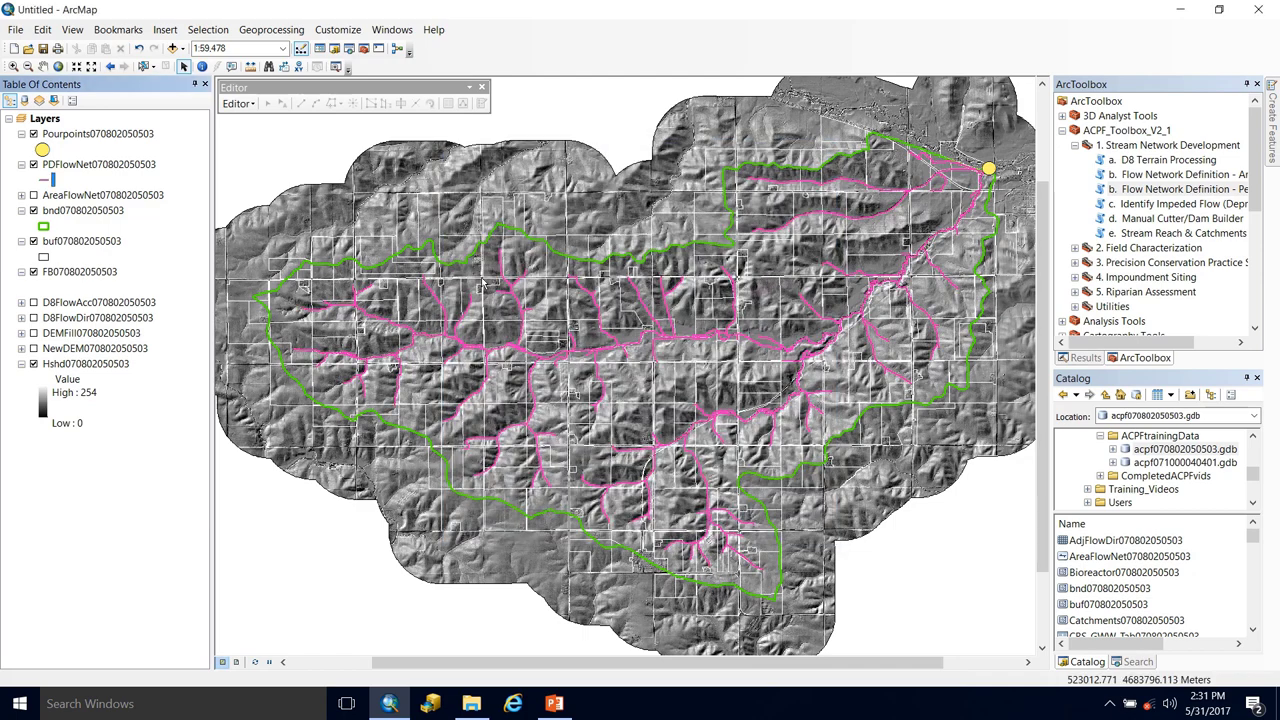
Step: Zoom in on the area around the pour point at the upper right
{"action": "left_click", "coordinate": [14, 66]}
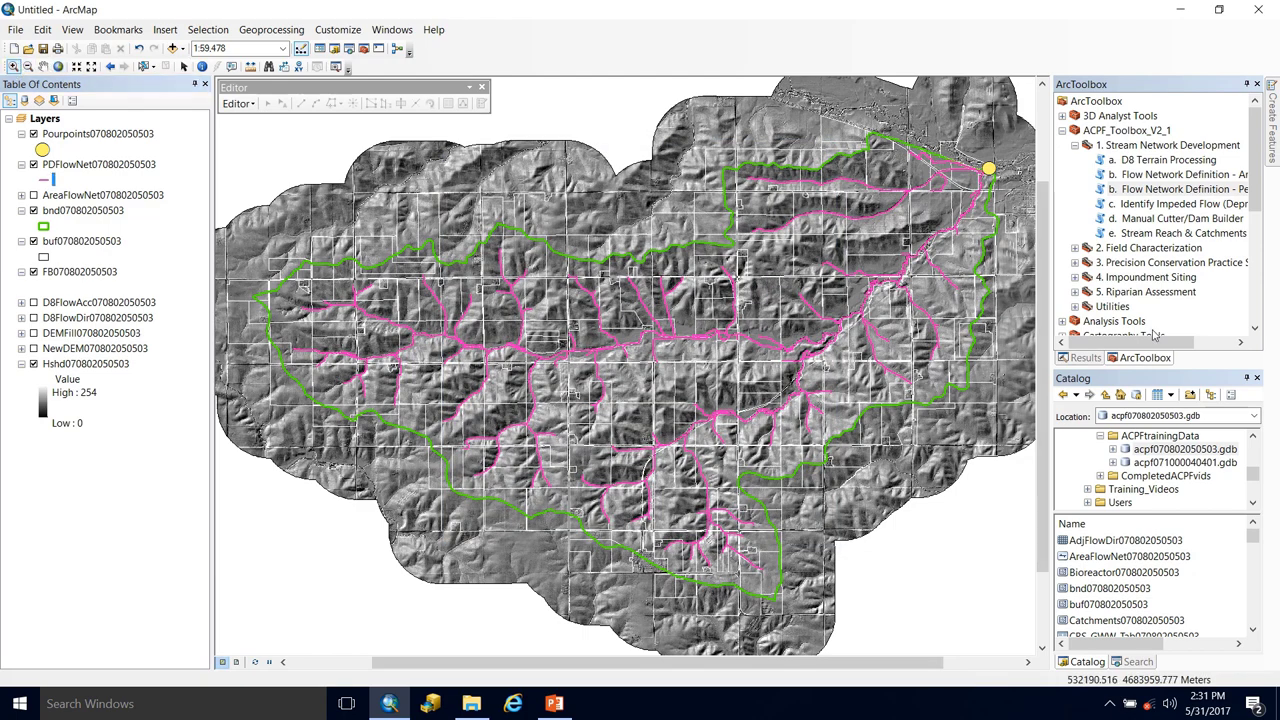
{"action": "left_click_drag", "start_coordinate": [1013, 207], "coordinate": [936, 139]}
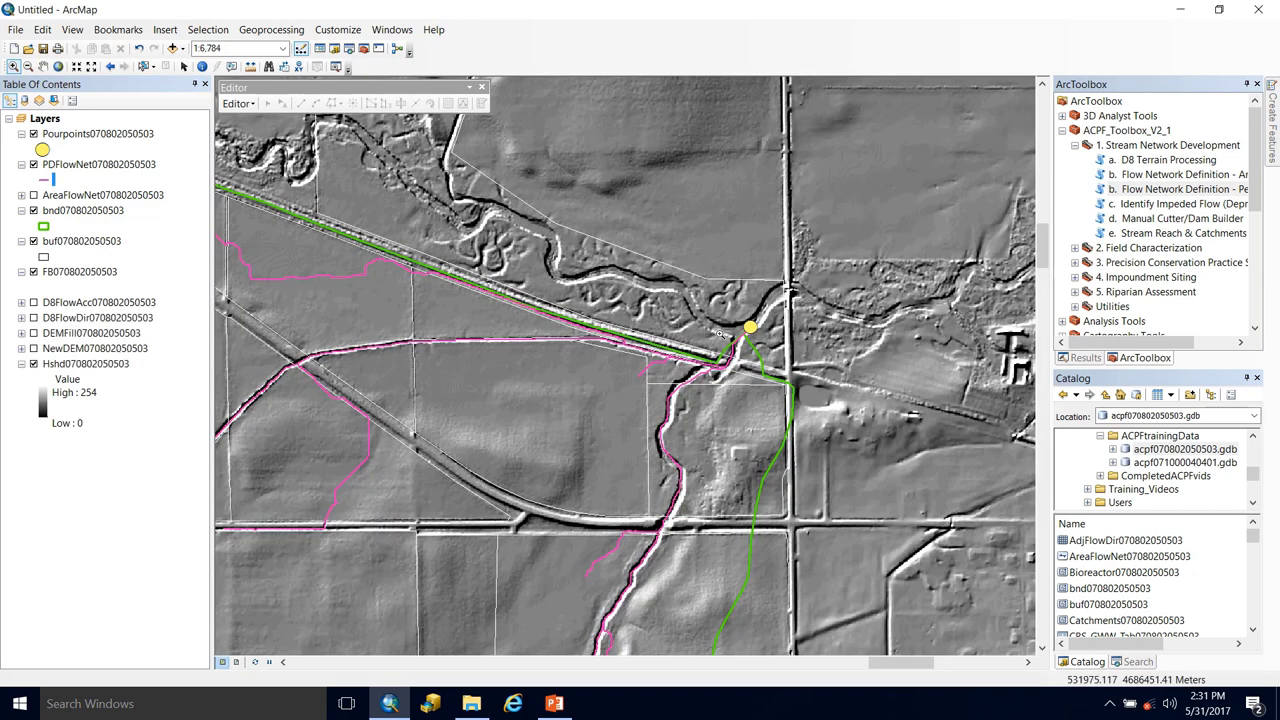
{"action": "left_click_drag", "start_coordinate": [542, 243], "coordinate": [820, 426]}
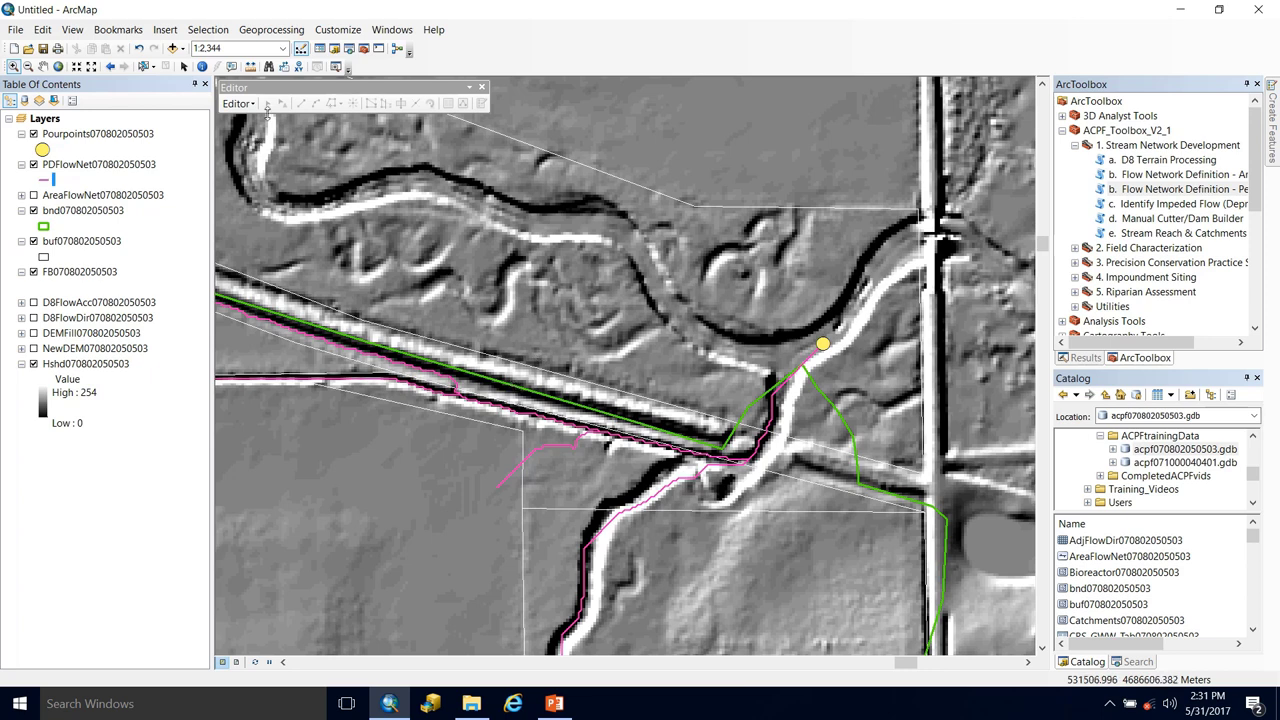
Step: Open the attribute tables of the PDFlowNet and AreaFlowNet layers
{"action": "right_click", "coordinate": [75, 169]}
{"action": "left_click", "coordinate": [125, 210]}
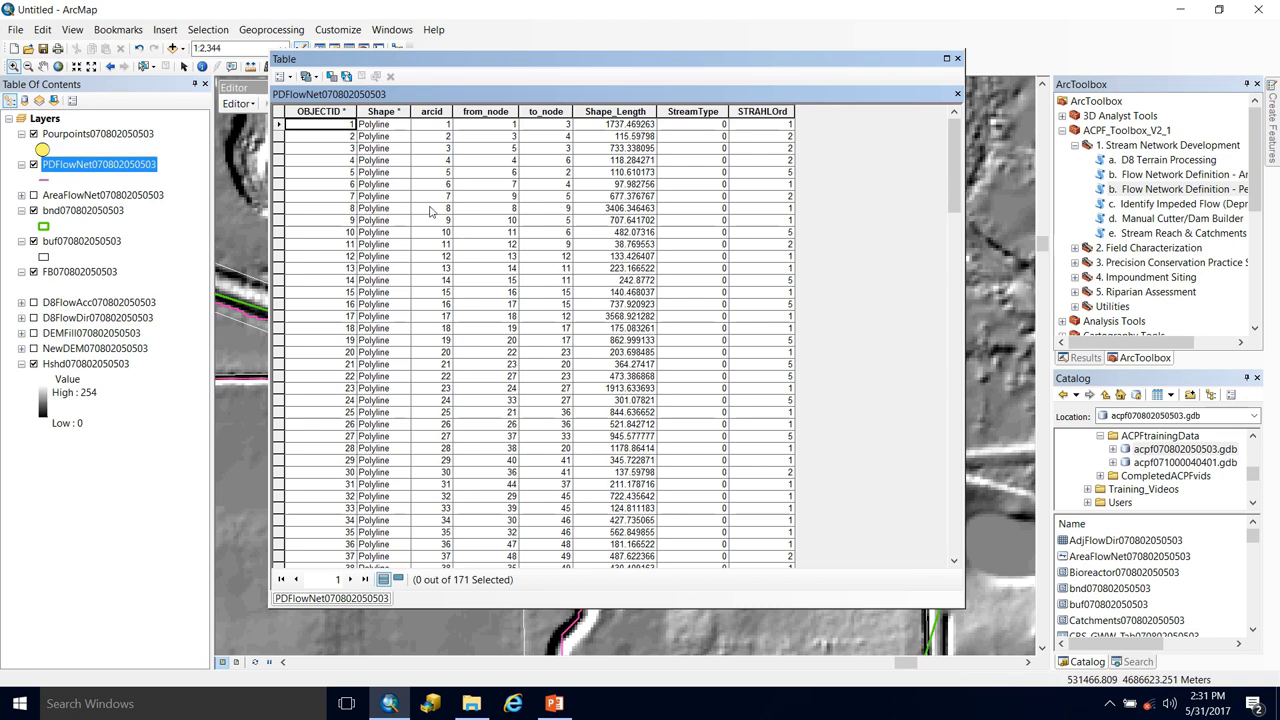
{"action": "left_click", "coordinate": [117, 197], "text": "ctrl"}
{"action": "right_click", "coordinate": [117, 197]}
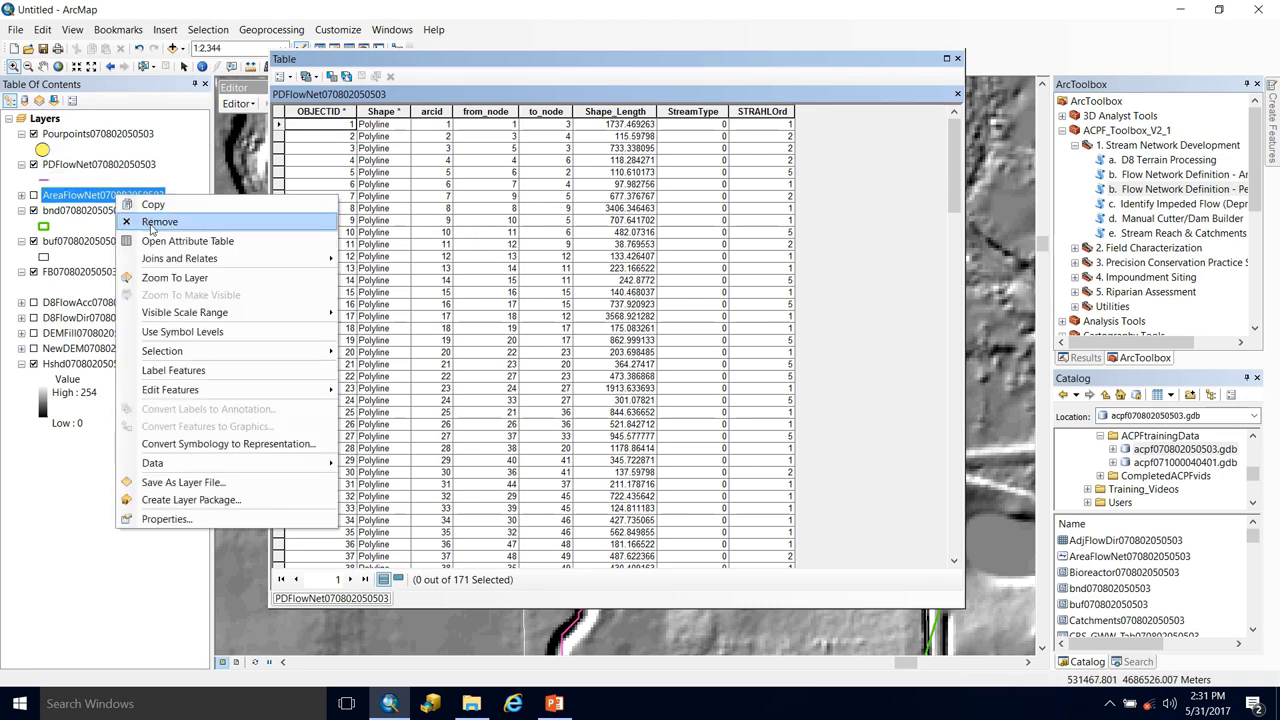
{"action": "left_click", "coordinate": [157, 238]}
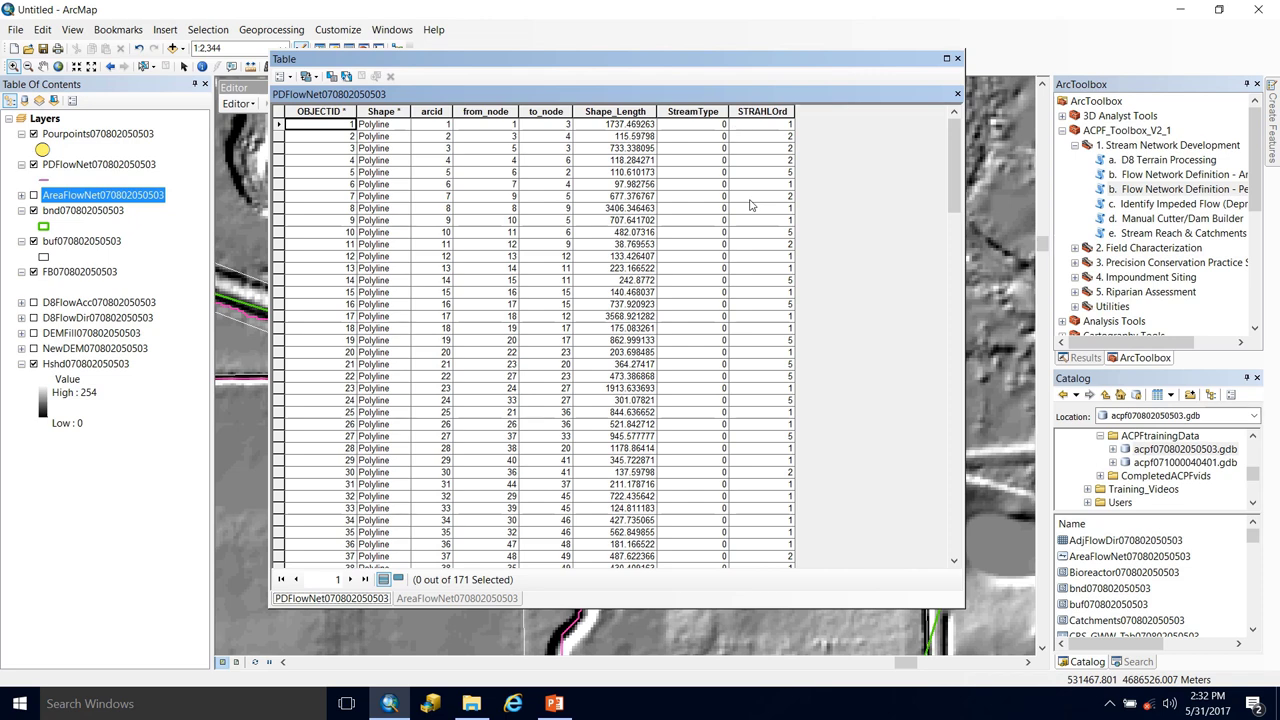
Step: Select the StreamType column and scroll through the records to compare values
{"action": "left_click", "coordinate": [708, 112]}
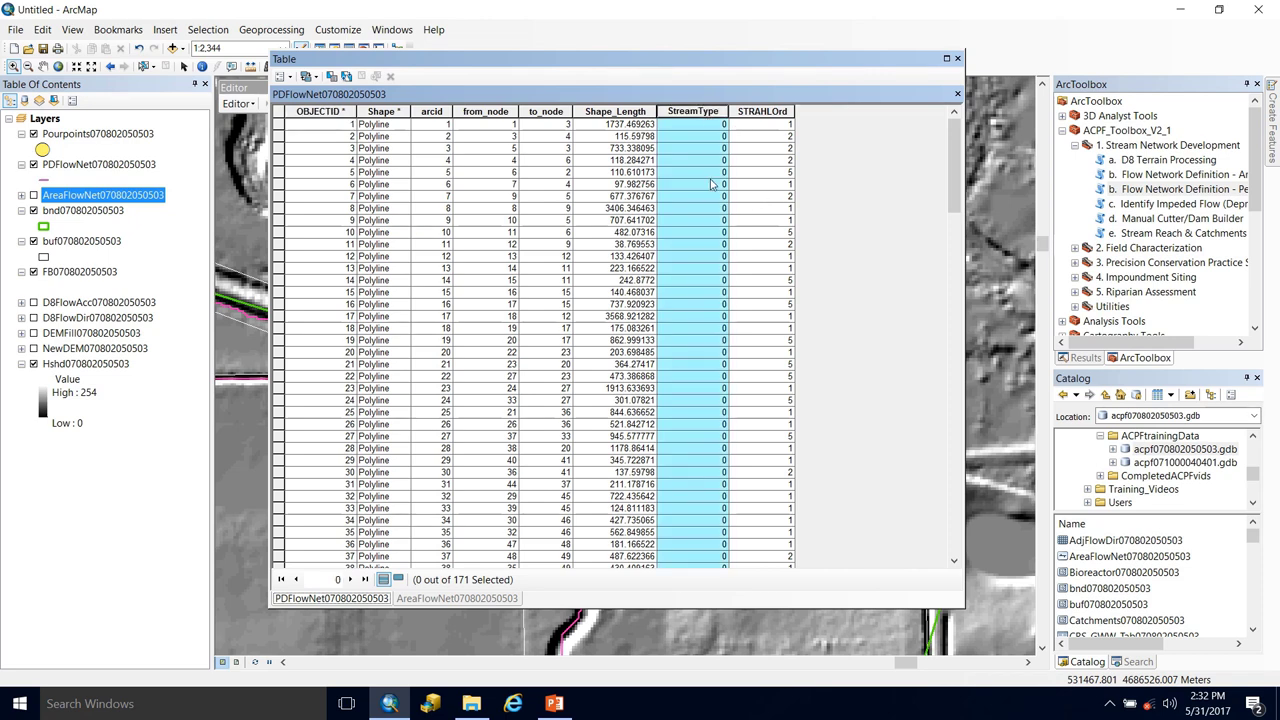
{"action": "scroll", "coordinate": [711, 184], "scroll_direction": "down", "scroll_amount": 20}
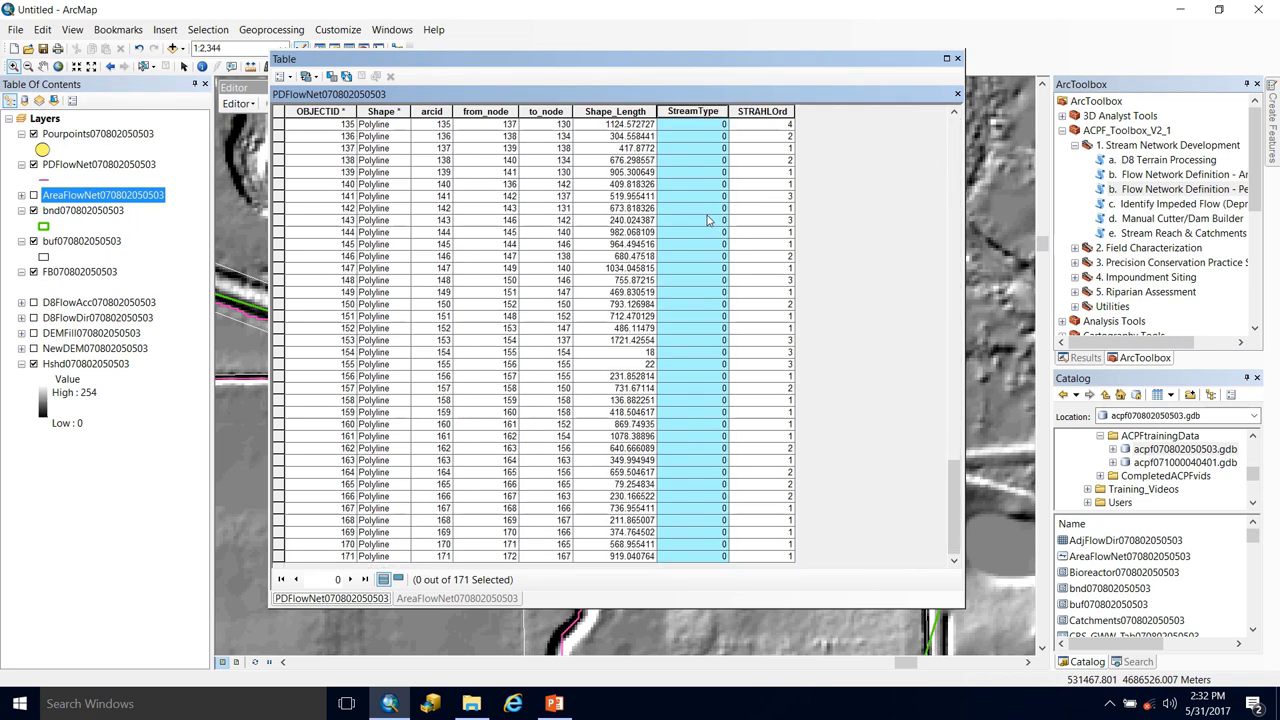
{"action": "scroll", "coordinate": [708, 220], "scroll_direction": "up", "scroll_amount": 20}
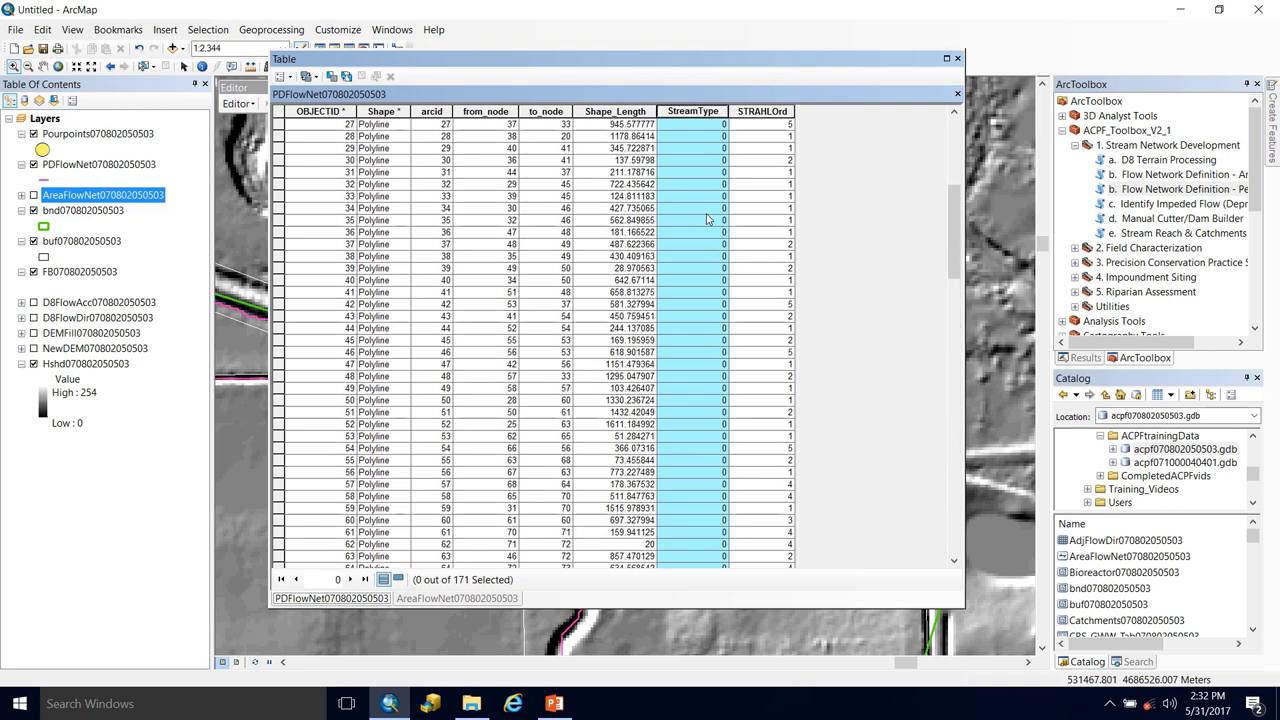
{"action": "scroll", "coordinate": [708, 220], "scroll_direction": "up", "scroll_amount": 9}
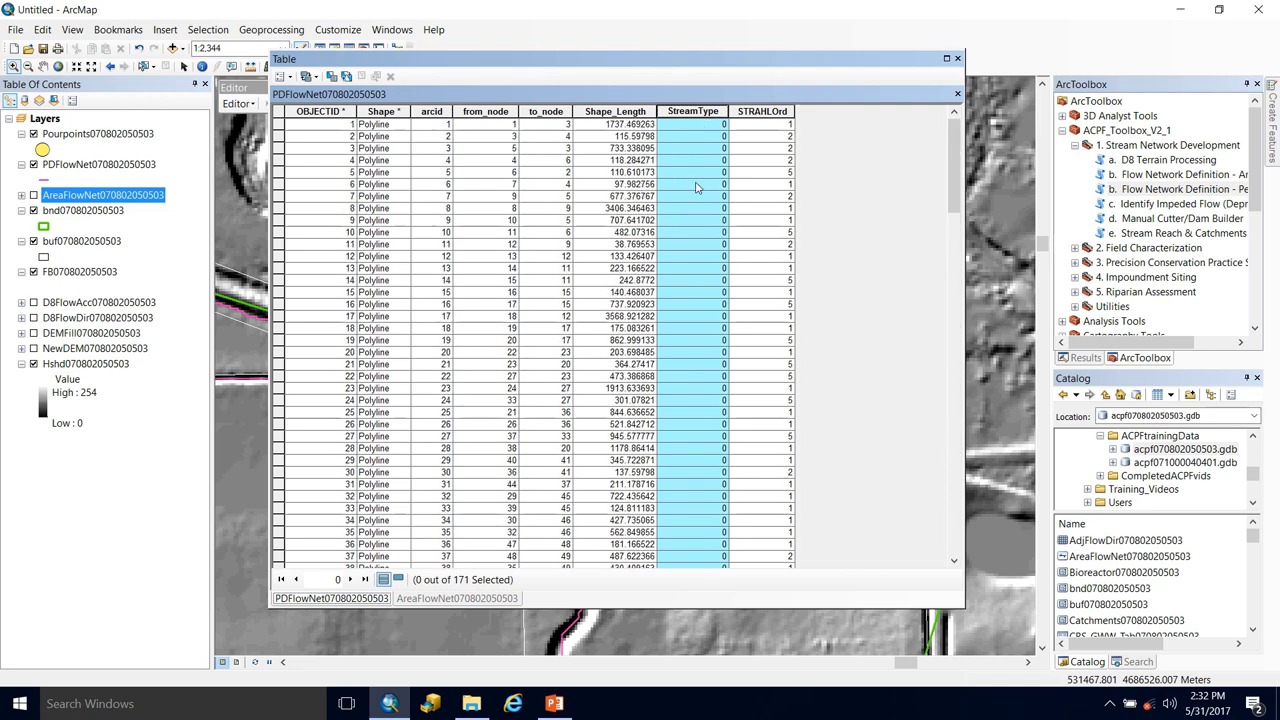
Step: Close the Table window to show the pink PDFlowNet stream at the pour point
{"action": "left_click", "coordinate": [957, 59]}
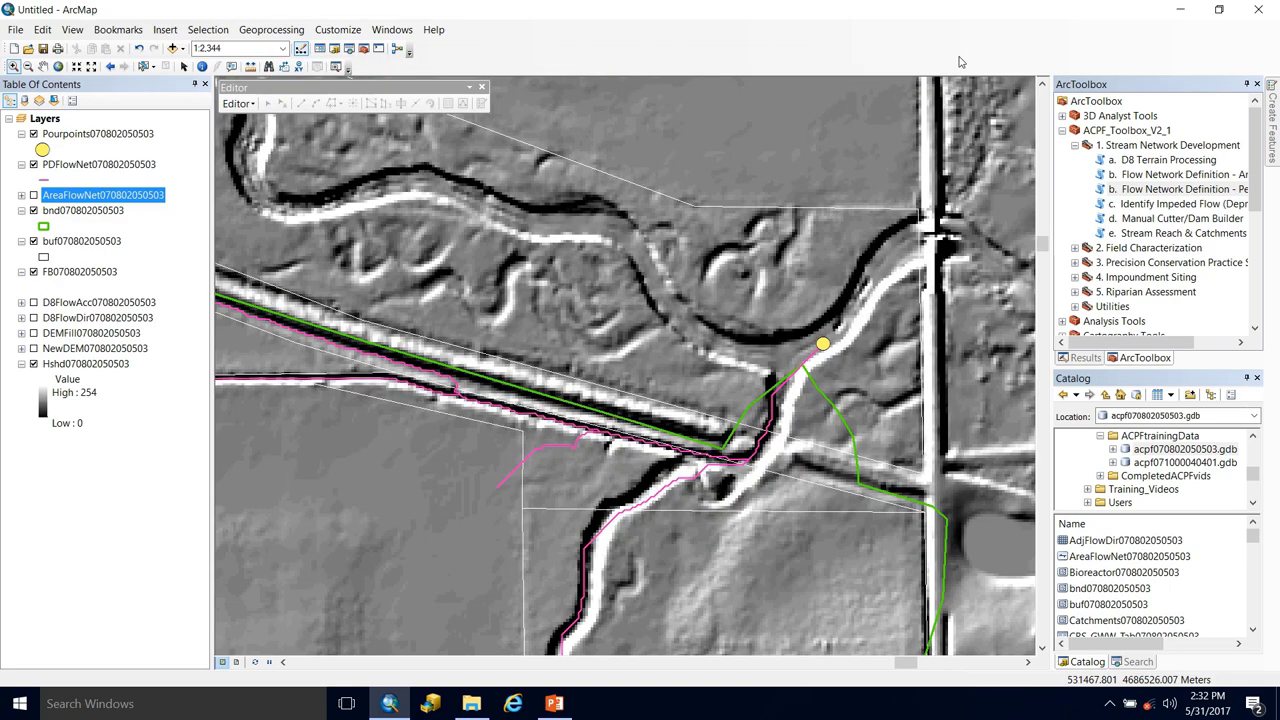